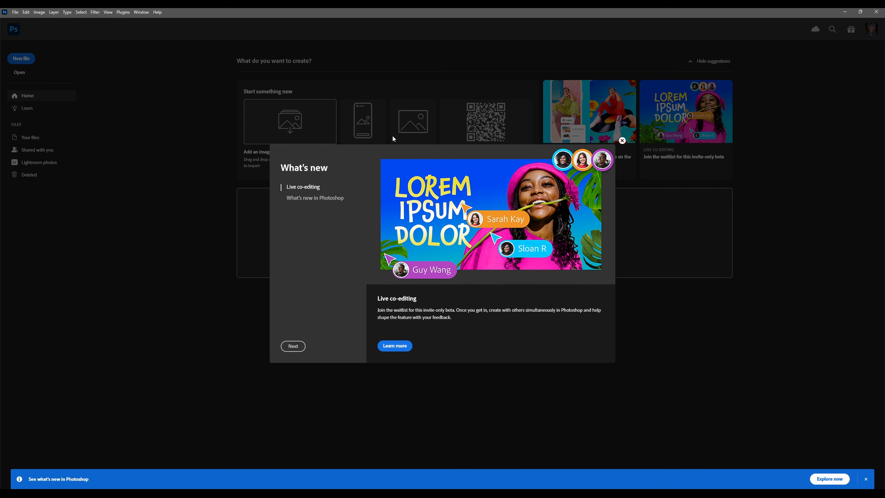
Step: Dismiss the What's new pop-up and the notification banner on the home screen
left_click(622, 141)
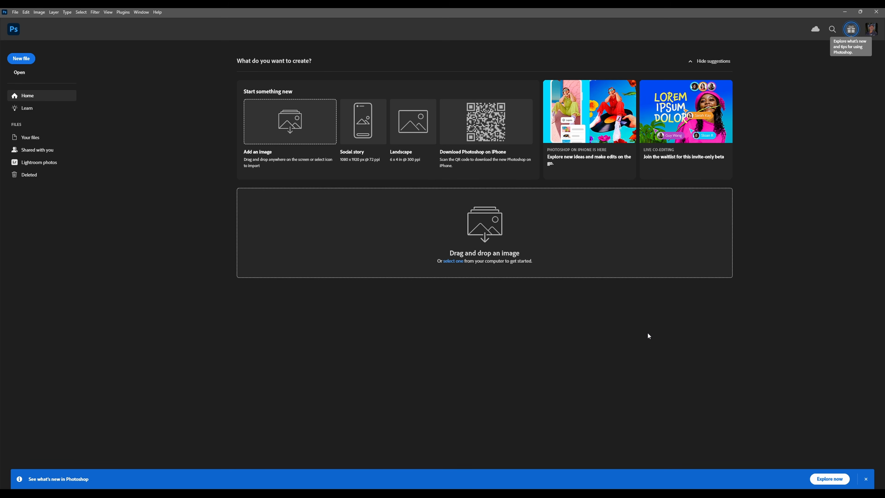
left_click(865, 480)
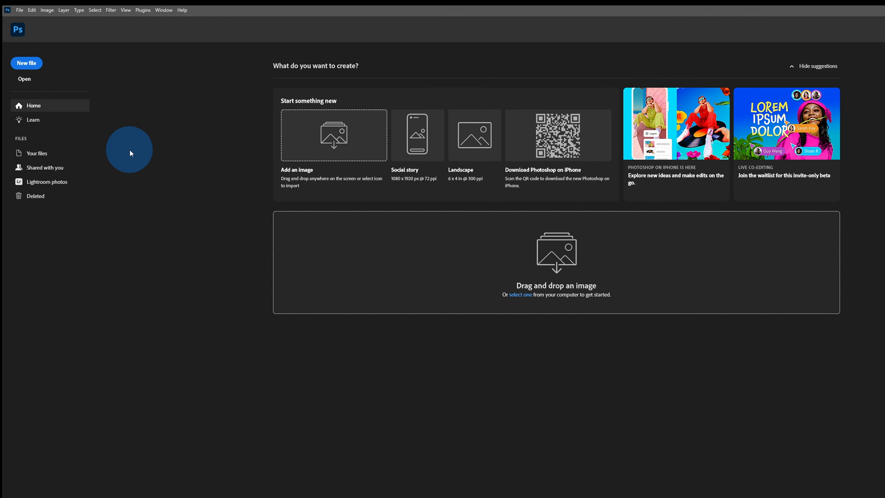
Step: In the General preferences, disable Auto show the Home Screen and enable Use Legacy "New Document" Interface
left_click(35, 9)
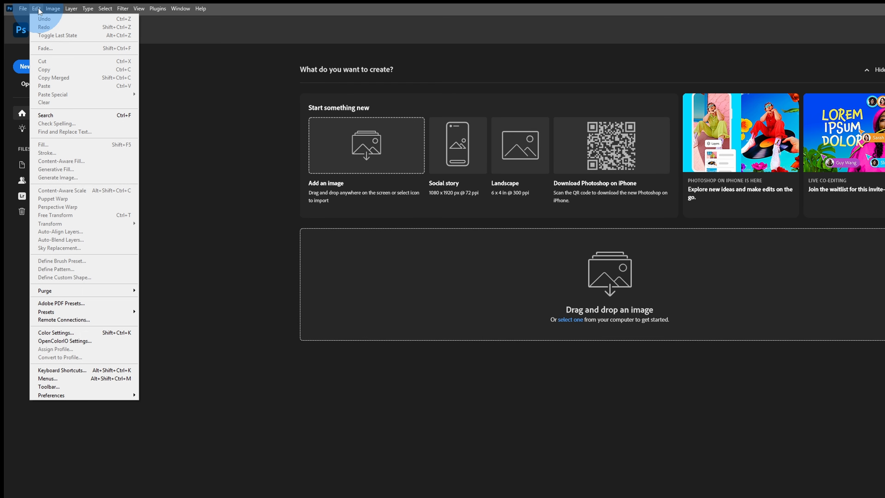
mouse_move(59, 394)
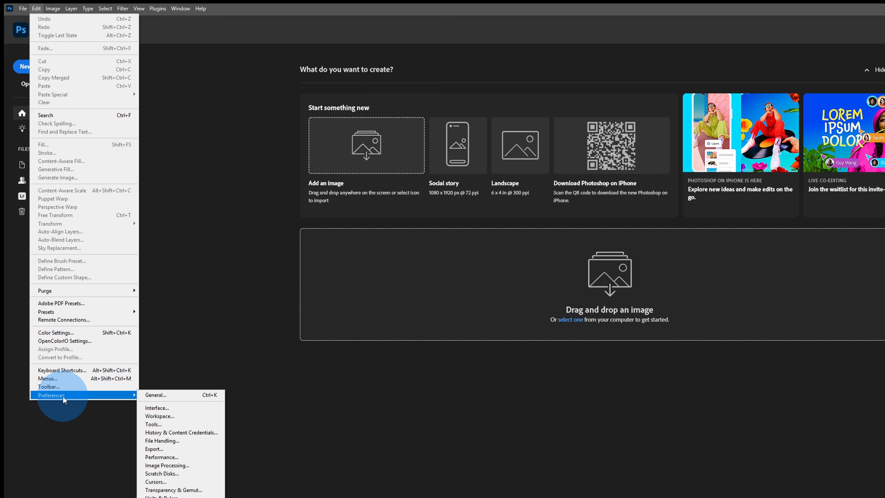
left_click(175, 394)
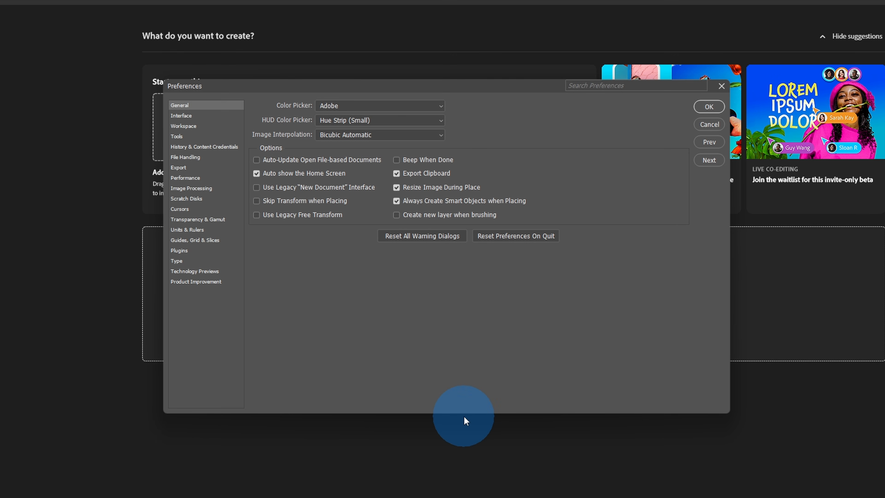
left_click(269, 173)
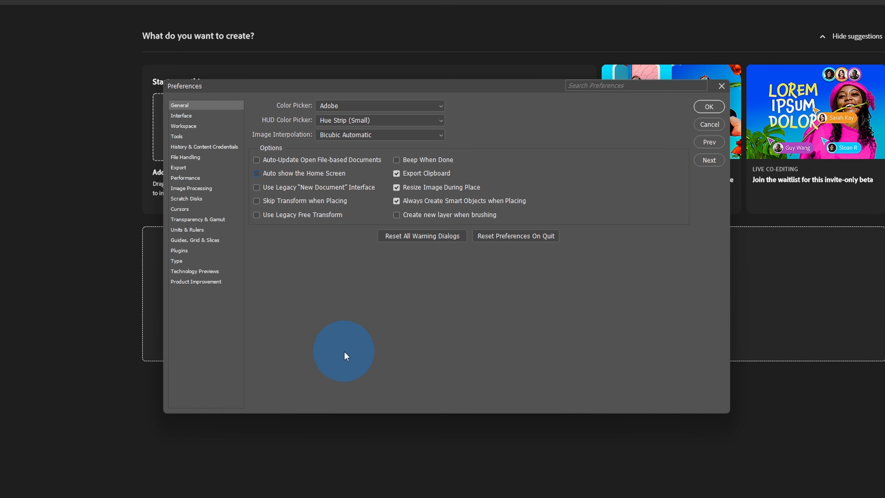
left_click(289, 190)
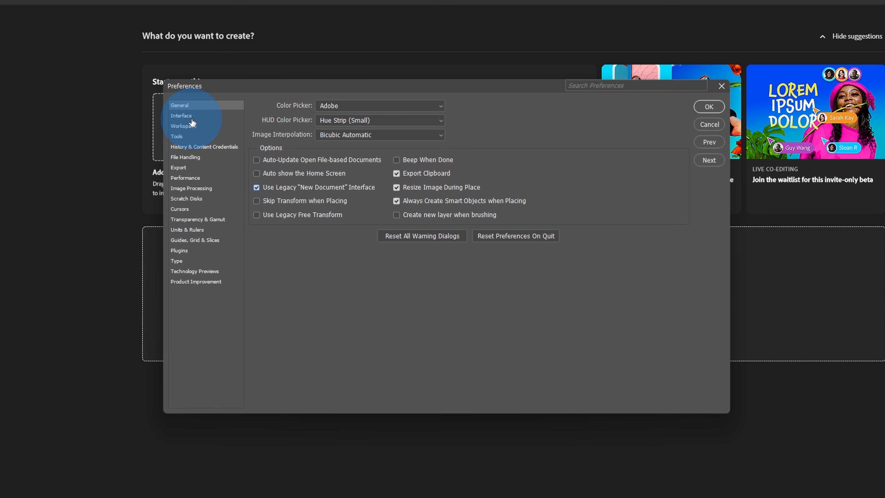
Step: Set the interface preferences to the darkest color theme and a Large UI font size with Scale UI To Font enabled
left_click(175, 116)
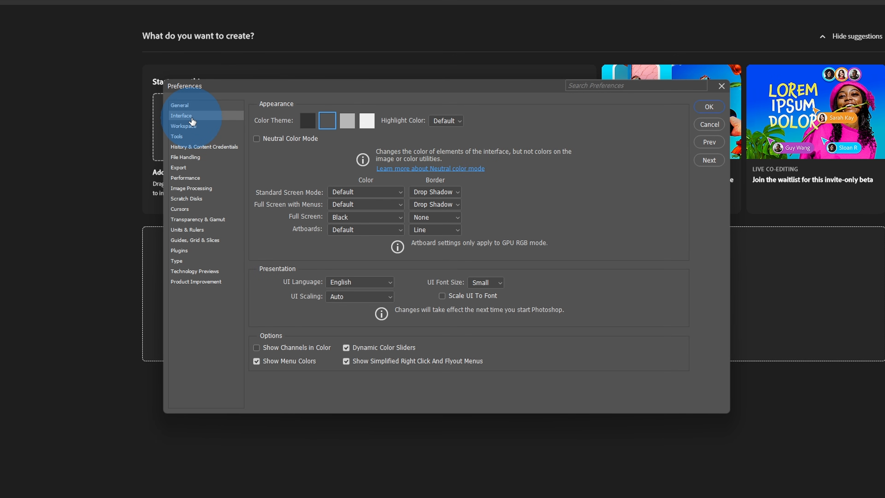
left_click(306, 122)
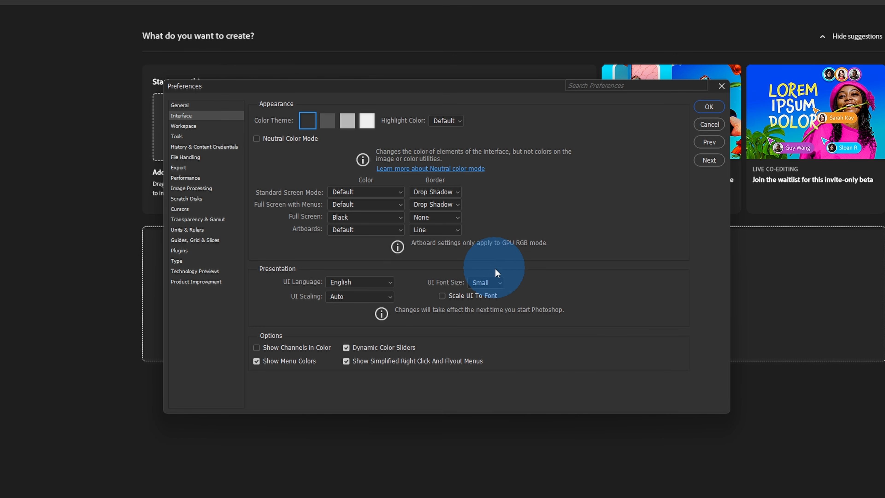
left_click(500, 286)
left_click(481, 321)
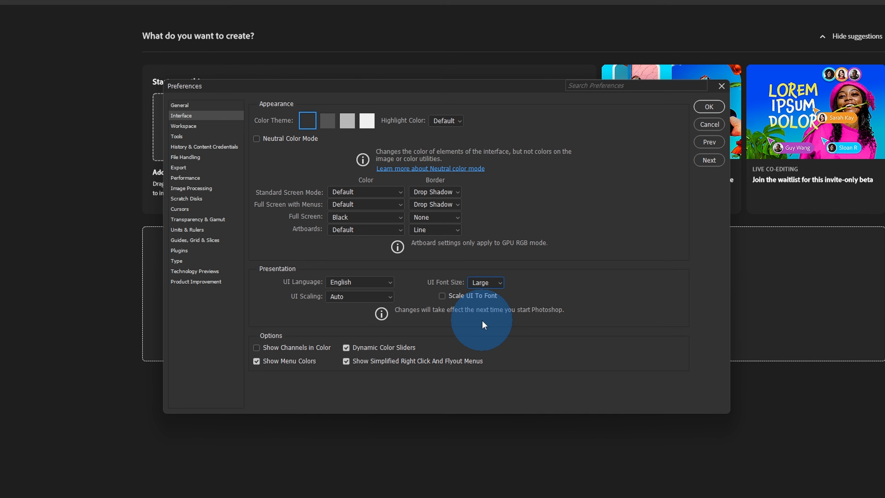
left_click(494, 296)
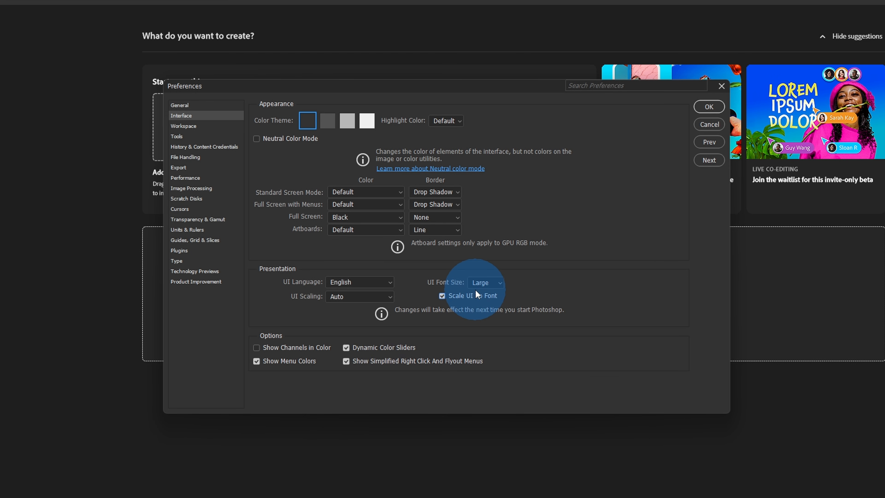
Step: Enable Align UI according to OS settings for the workspace, and disable Overscroll, Enable Flick Panning and Animated Zoom for the tools
left_click(188, 129)
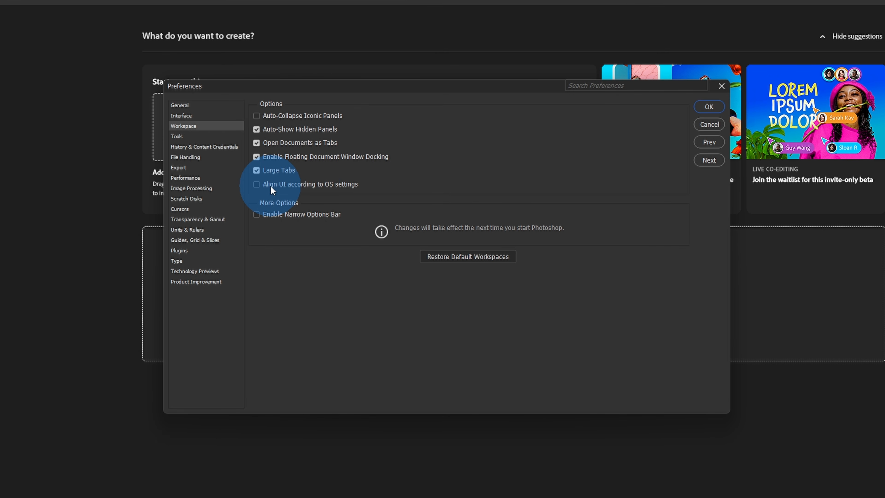
left_click(292, 189)
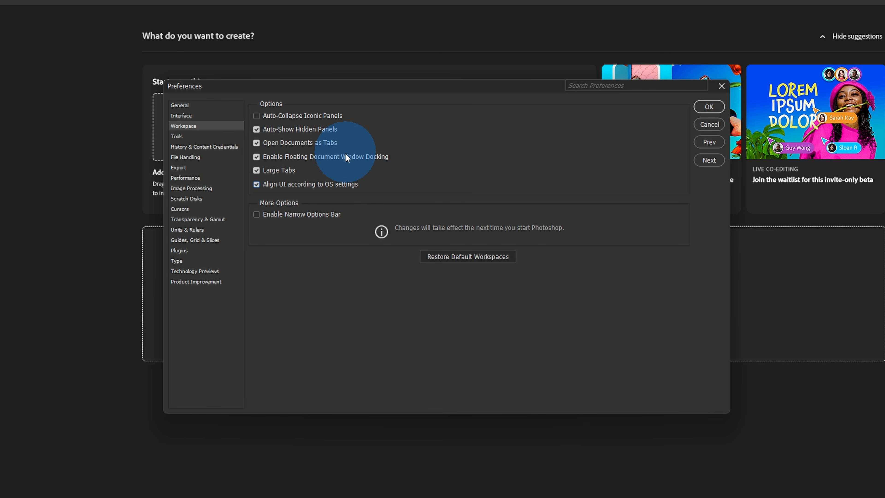
left_click(177, 136)
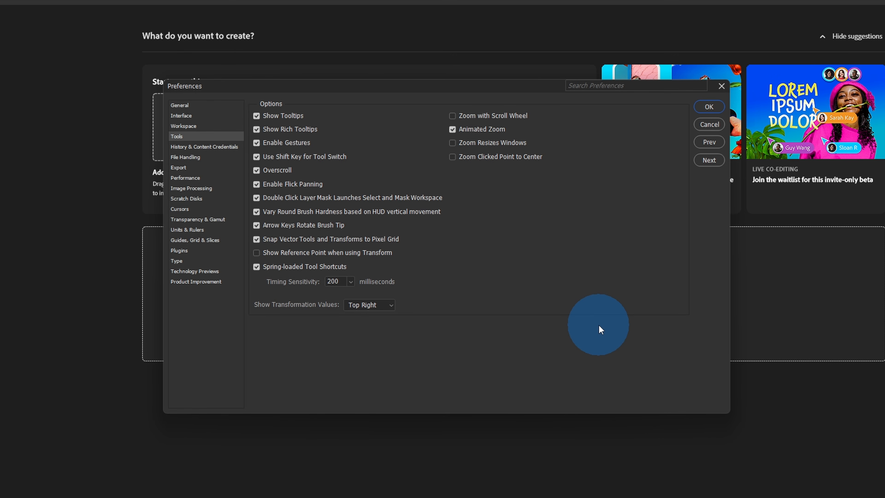
left_click(276, 172)
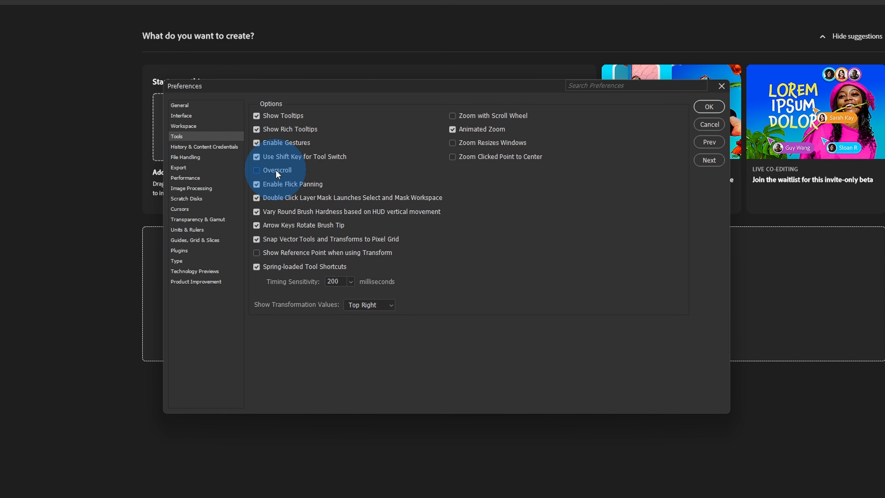
left_click(284, 183)
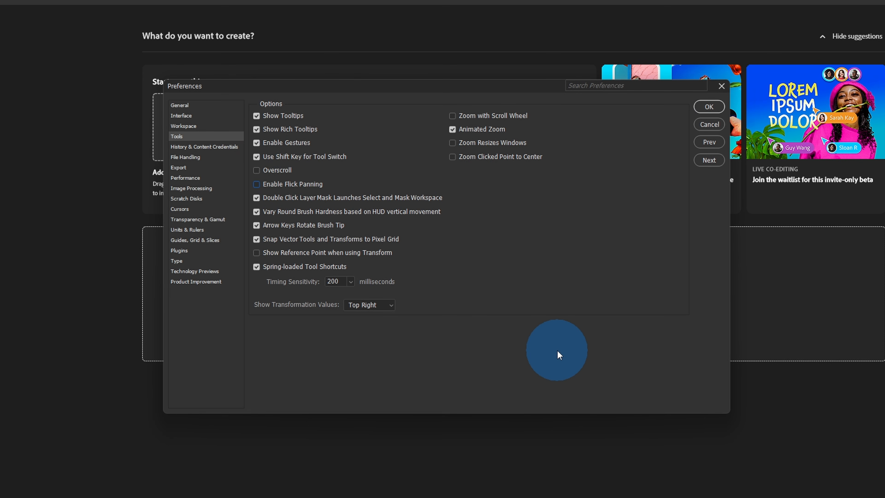
left_click(469, 130)
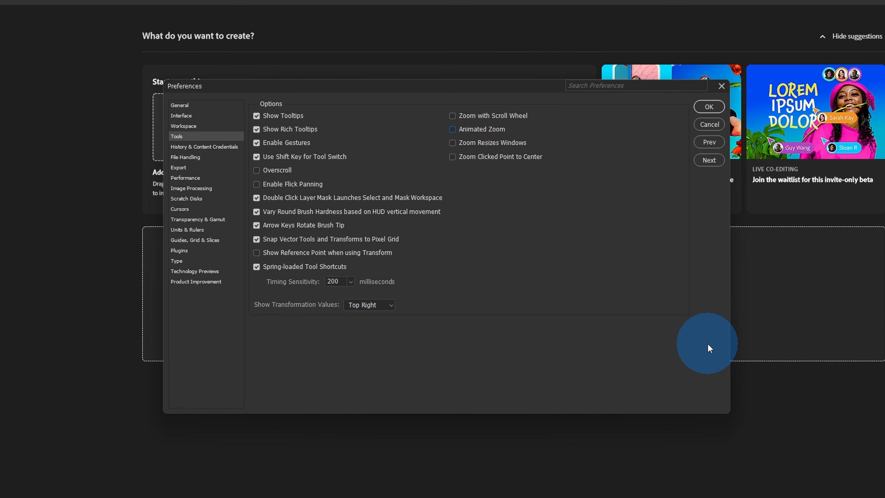
Step: Enable the legacy "Save As" option in the File Handling preferences
left_click(201, 148)
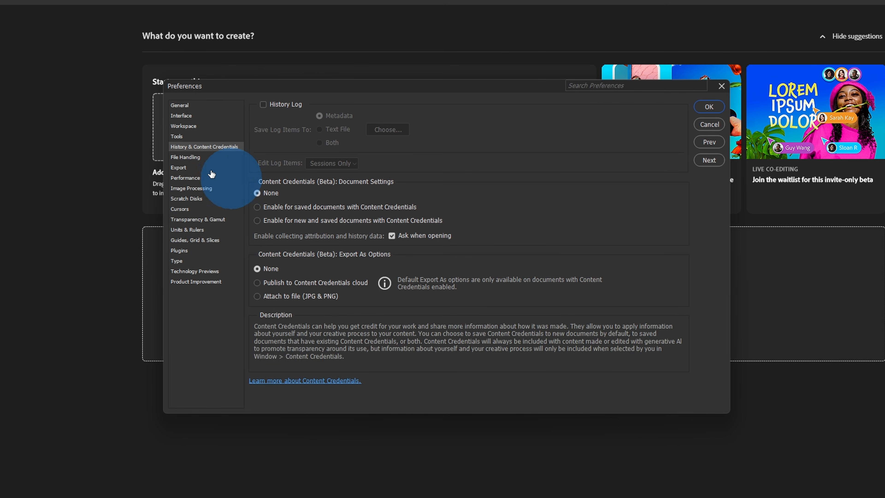
left_click(191, 160)
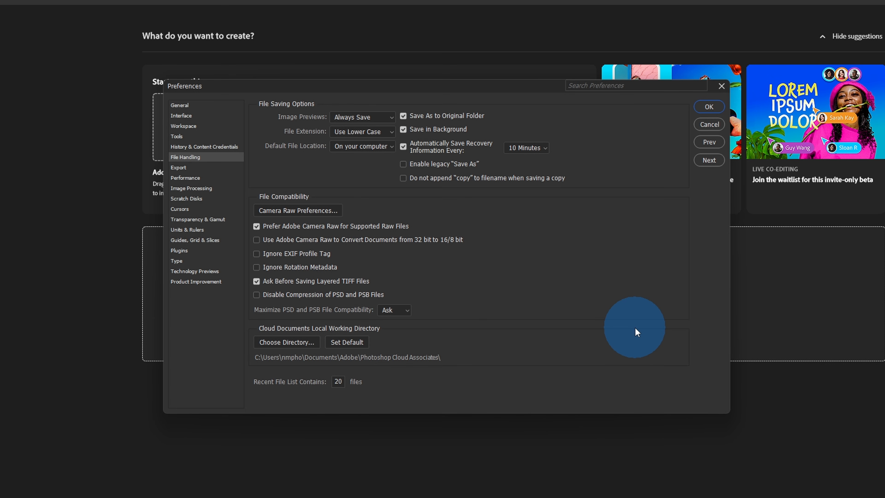
left_click(426, 164)
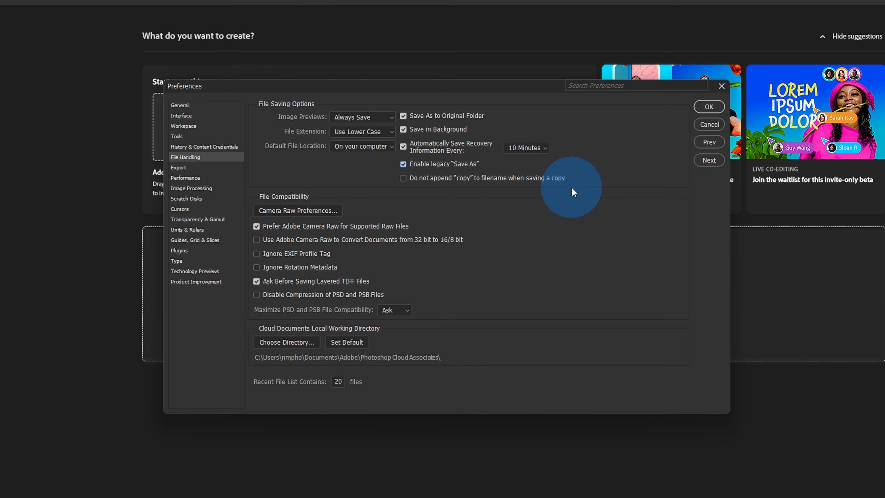
Step: In the Camera Raw file handling preferences, choose Always use sidecar XMP files for DNG sidecars
left_click(298, 211)
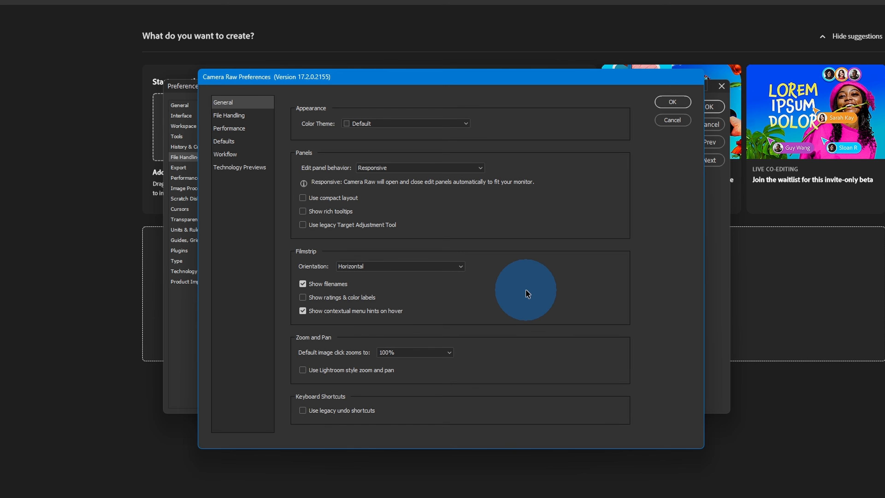
left_click(228, 116)
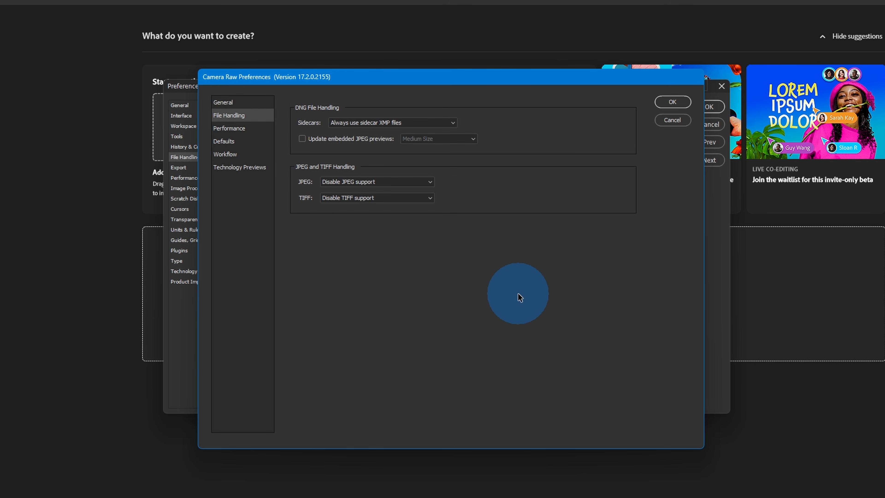
left_click(450, 125)
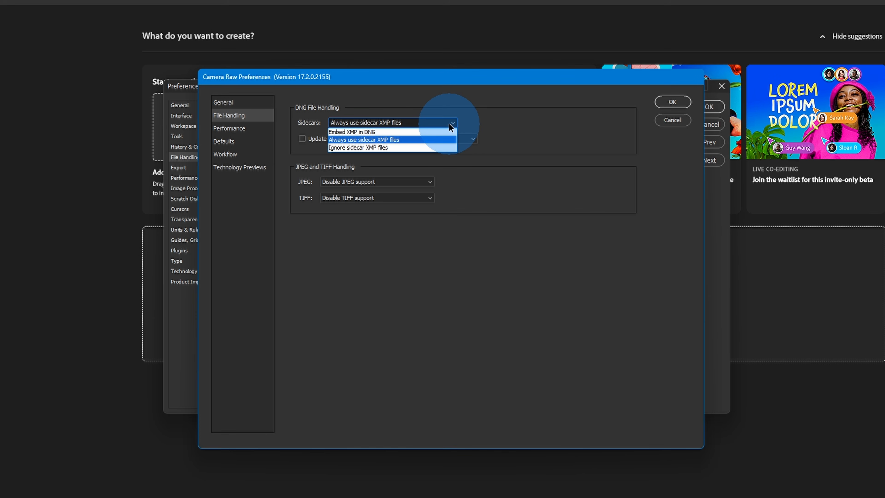
left_click(425, 140)
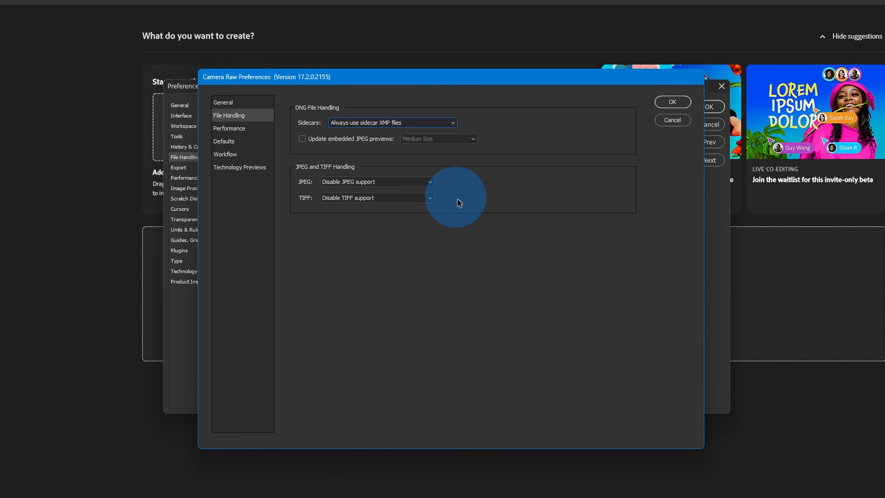
left_click(450, 122)
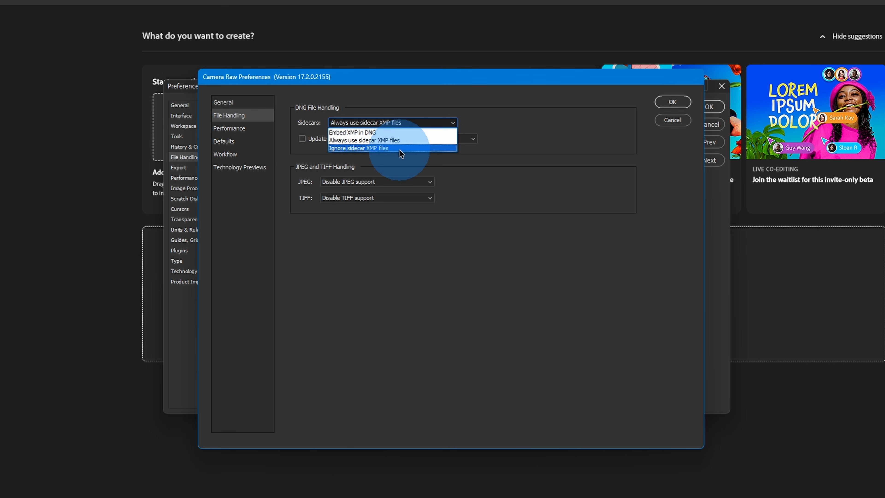
left_click(395, 142)
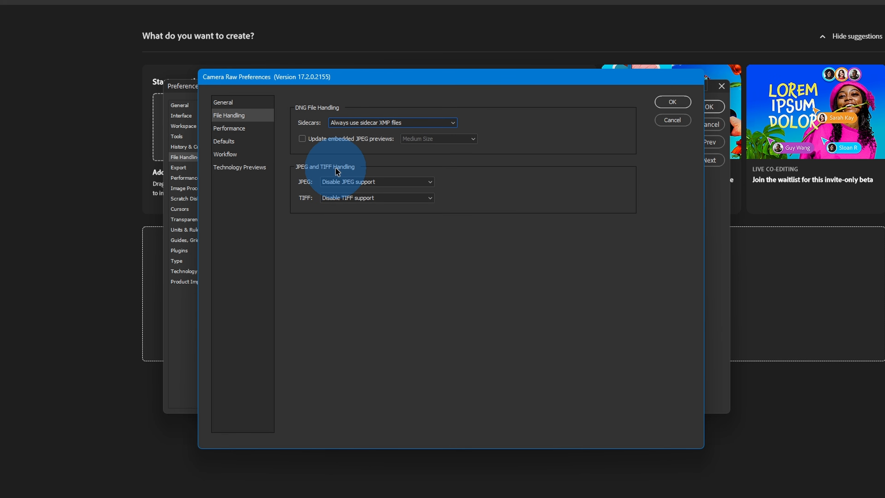
Step: Set Camera Raw to automatically open all supported JPEGs and all supported TIFFs
left_click(431, 182)
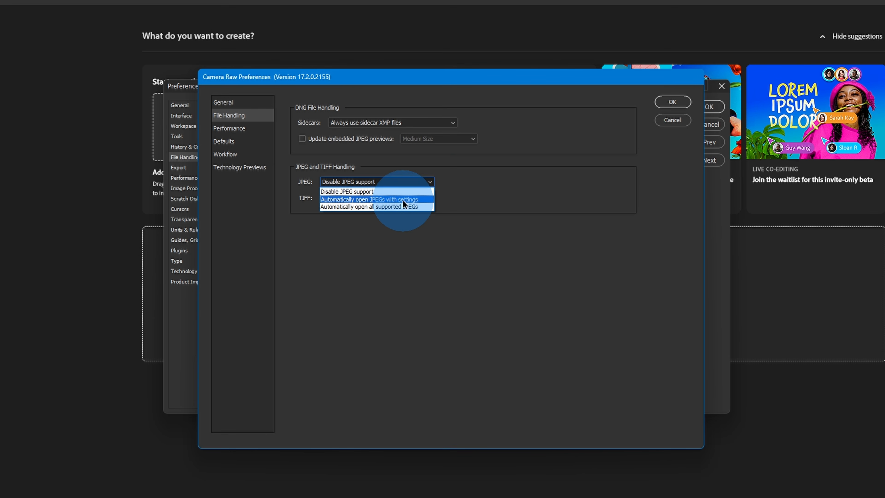
left_click(388, 208)
left_click(430, 197)
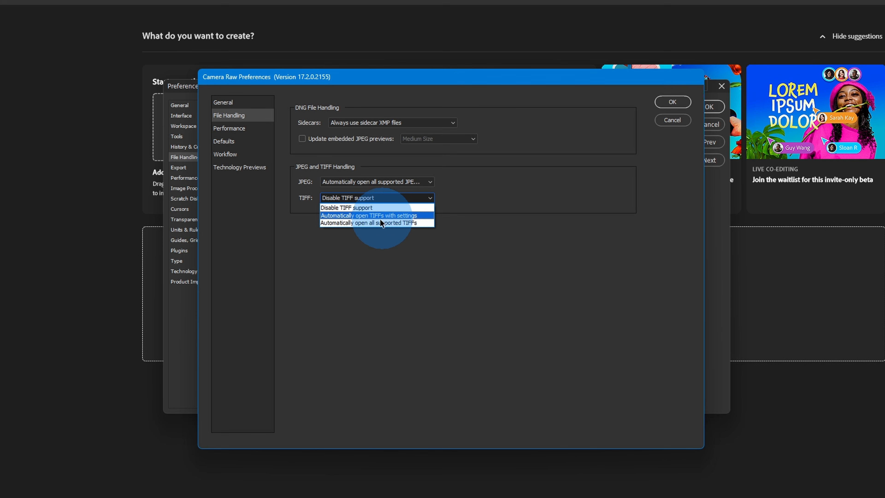
left_click(403, 223)
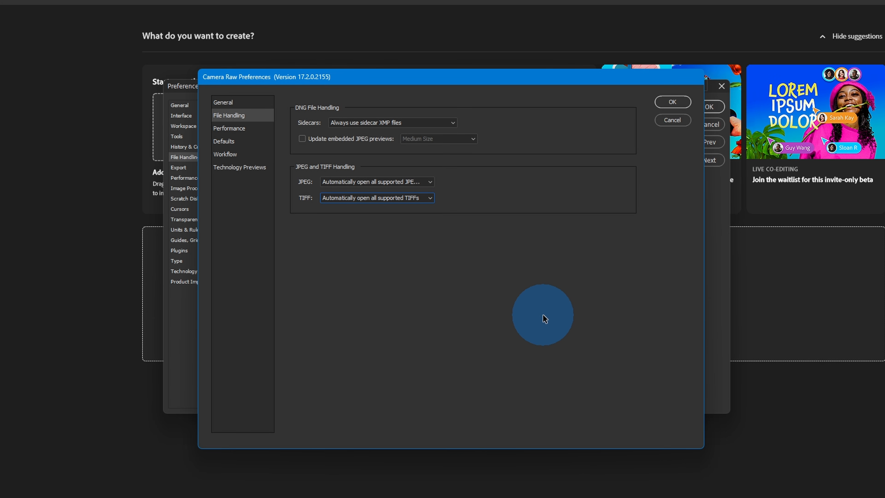
Step: Set Use Graphics Processor to Auto in the Camera Raw performance preferences
left_click(229, 129)
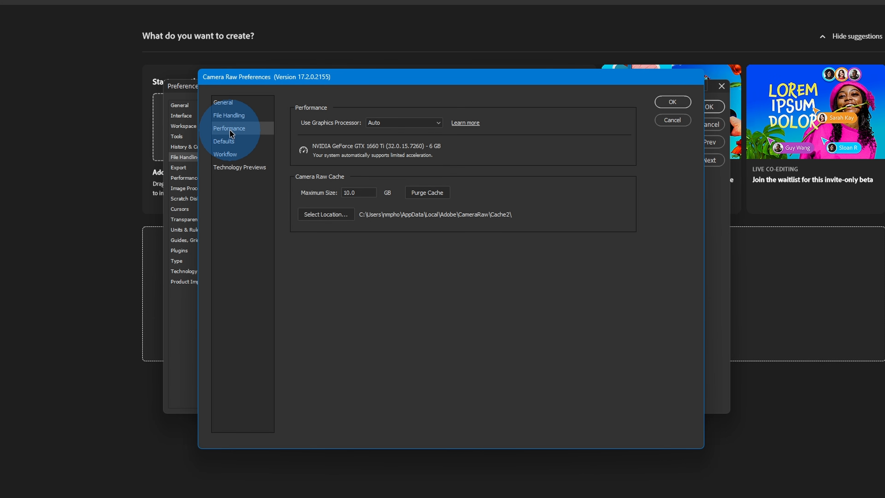
left_click(435, 124)
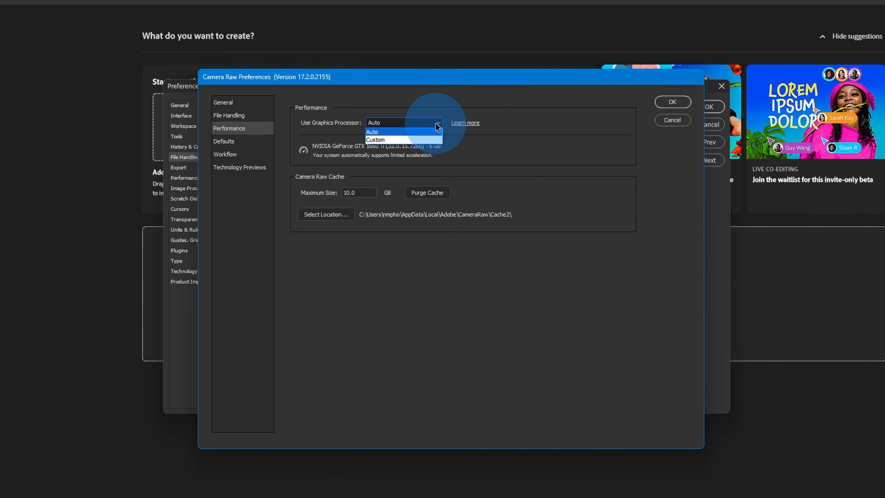
left_click(435, 131)
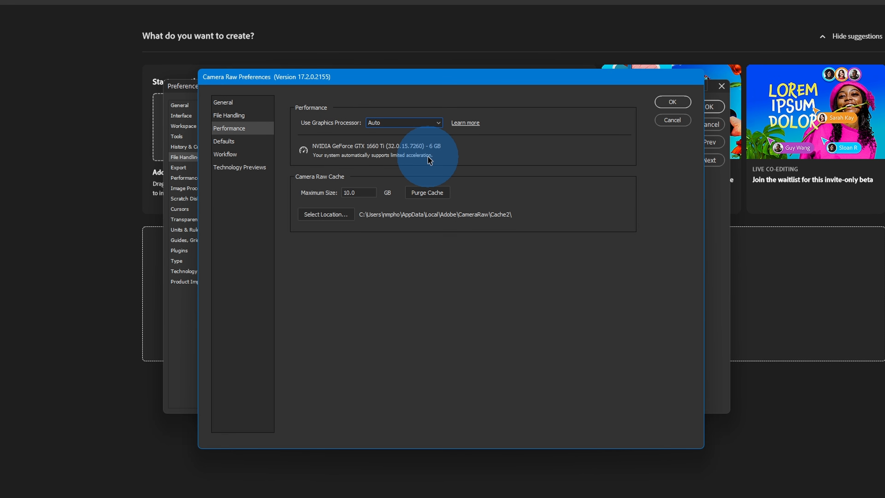
Step: Review the Global raw default choices and the available presets in the Camera Raw Defaults preferences
left_click(230, 141)
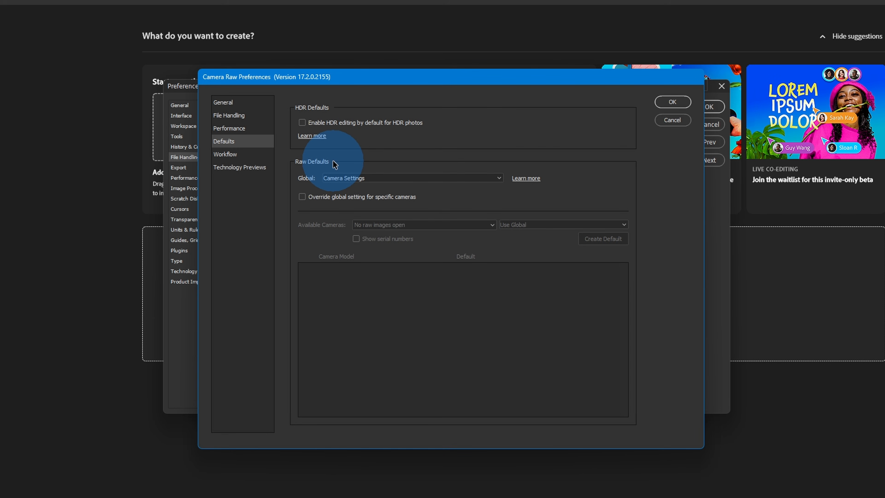
left_click(500, 180)
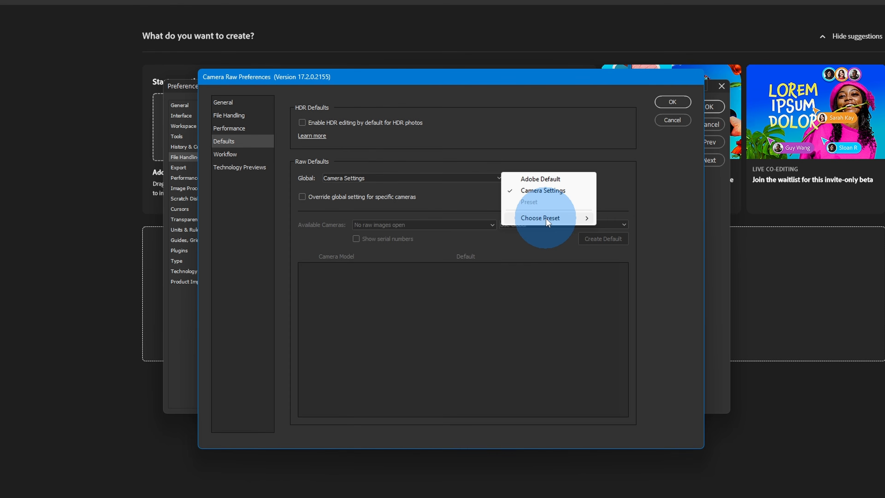
mouse_move(545, 219)
mouse_move(633, 215)
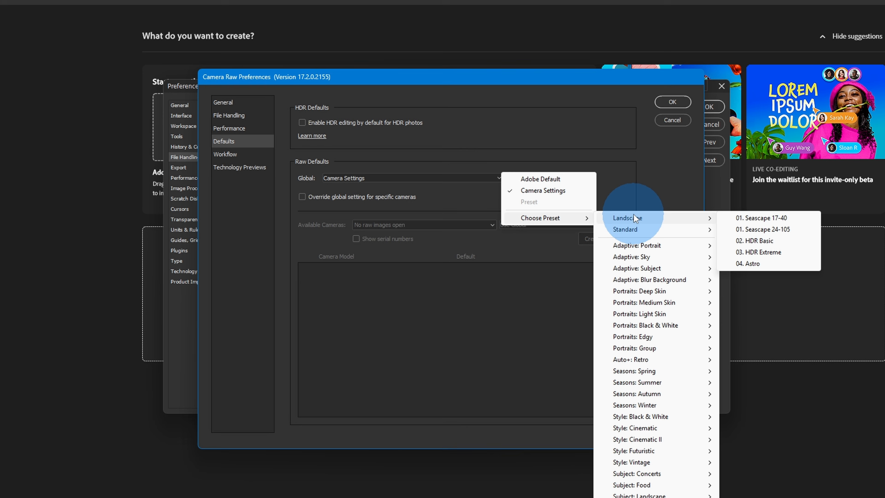
left_click(379, 178)
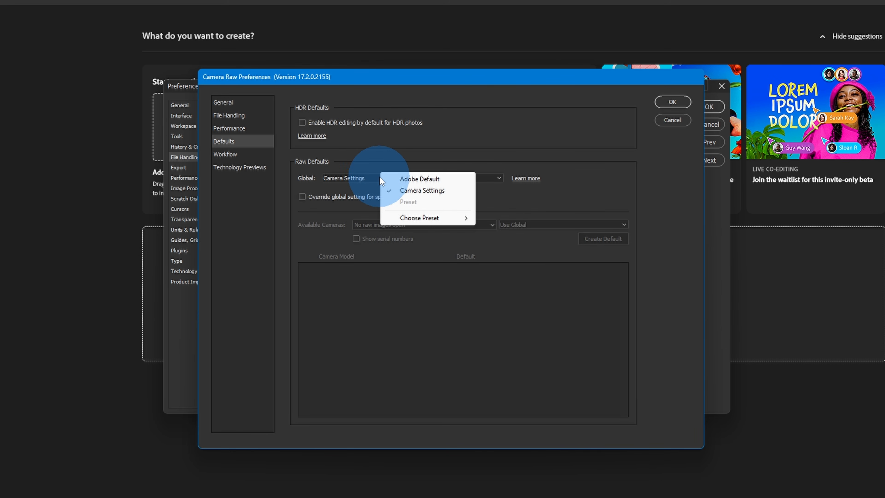
left_click(504, 124)
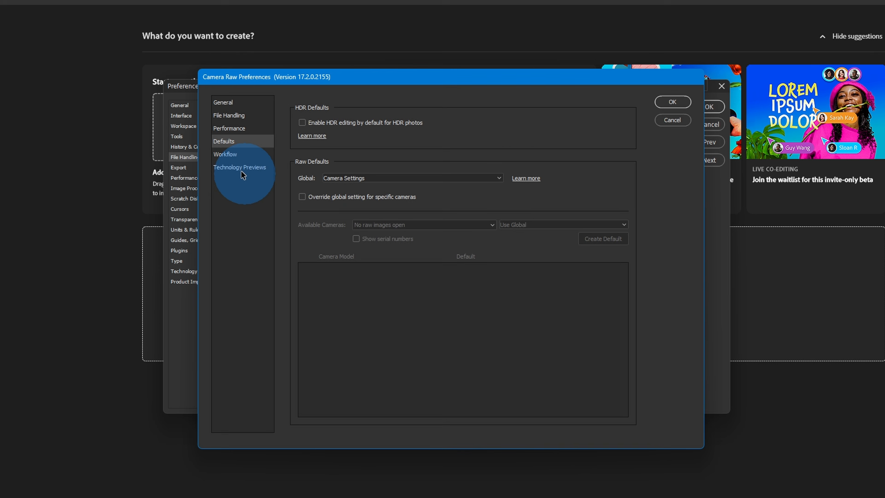
Step: In the Camera Raw Workflow preferences, set the color space to Adobe RGB (1998) and the depth to 16 Bits/Channel
left_click(227, 154)
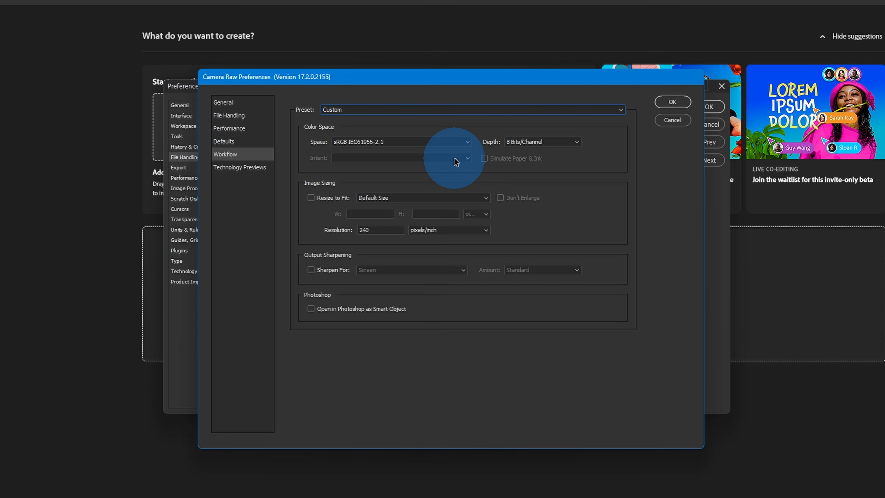
left_click(467, 141)
scroll(366, 178, "up", 2)
scroll(366, 177, "up", 2)
left_click(380, 152)
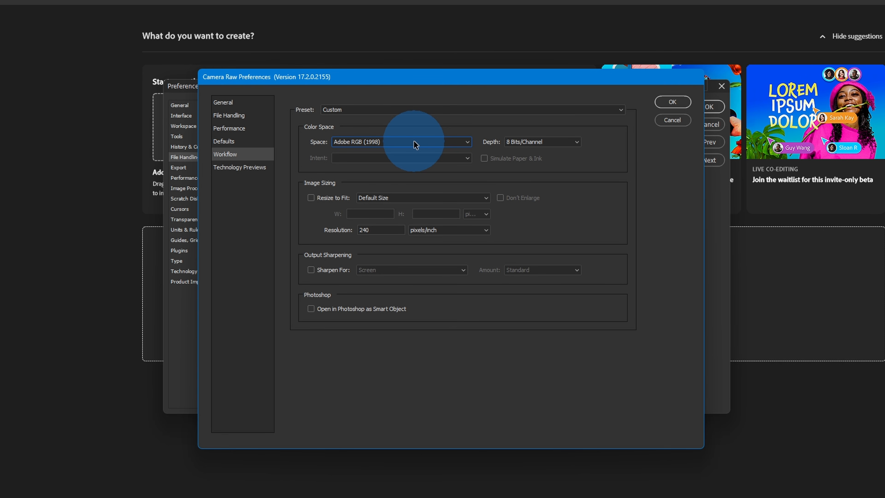
left_click(575, 146)
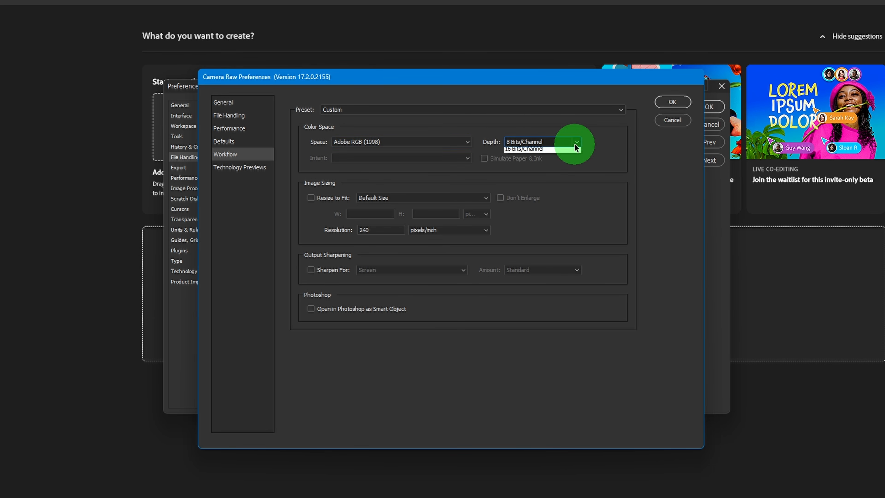
left_click(542, 159)
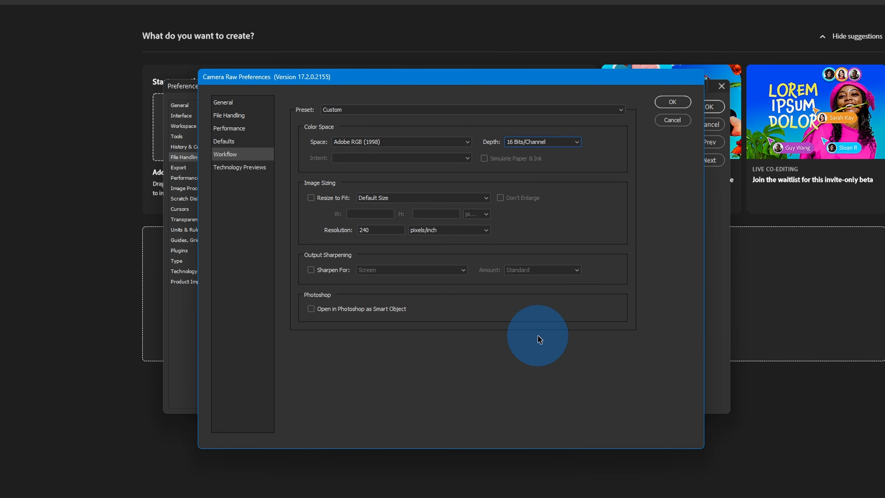
Step: Try 8 Bits/Channel as the workflow depth, and return it to 16 Bits/Channel
left_click(576, 141)
left_click(550, 151)
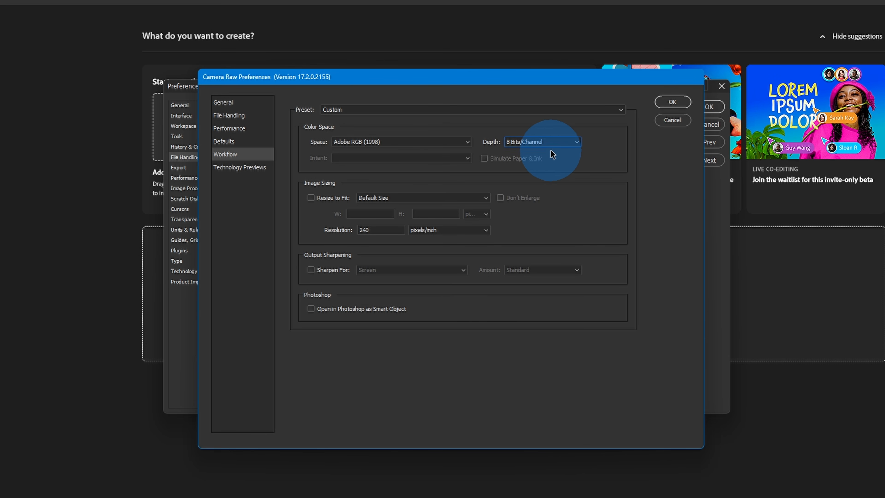
left_click(551, 142)
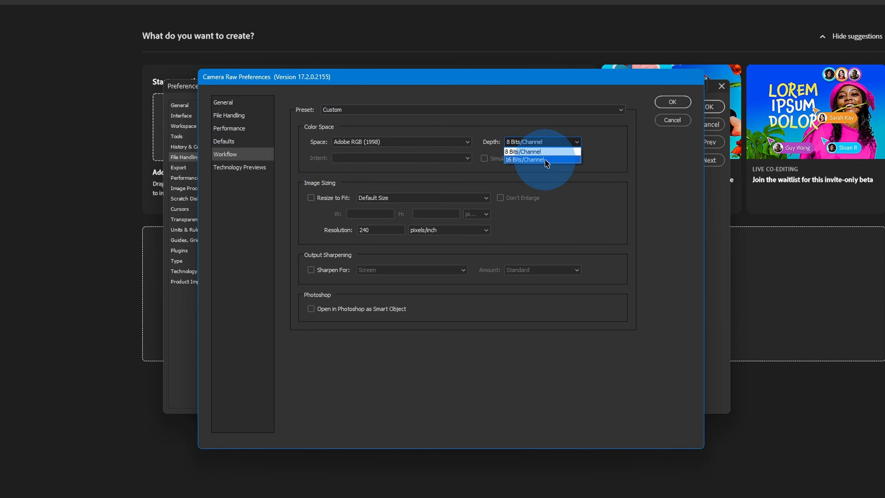
left_click(545, 159)
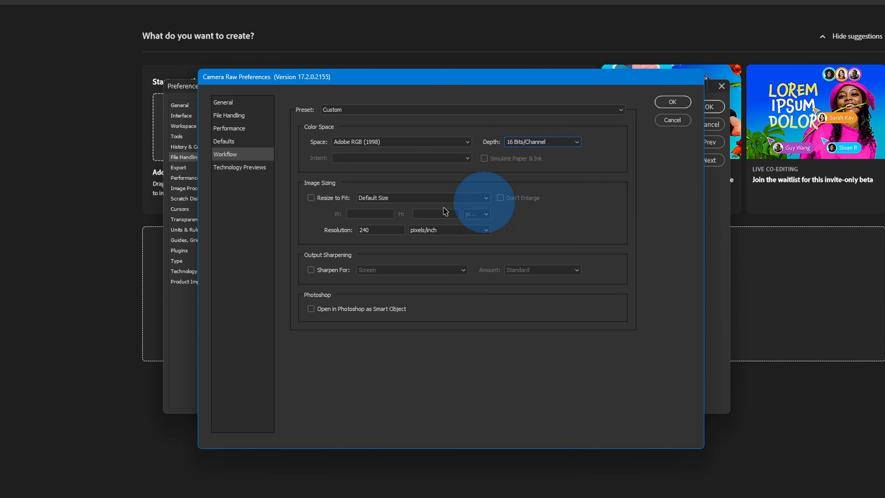
Step: Set the image sizing resolution in the Camera Raw workflow to 300 pixels/inch
left_click_drag(370, 230, 335, 233)
type("300")
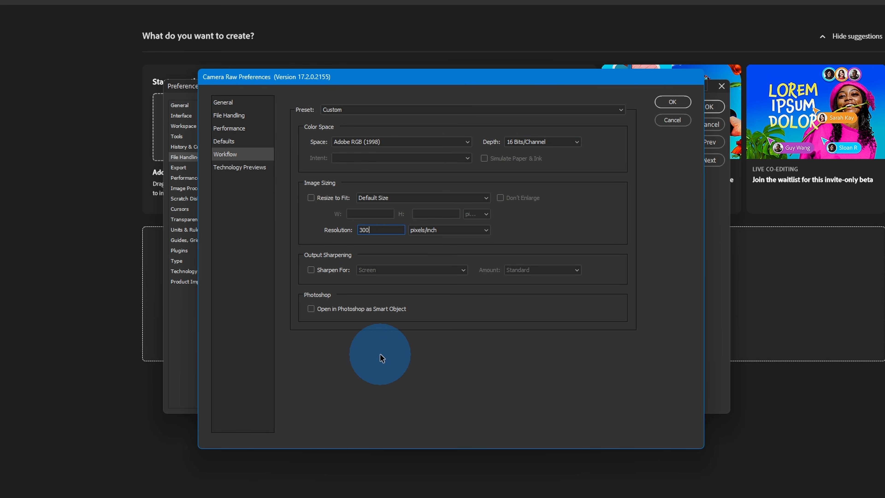
left_click(434, 236)
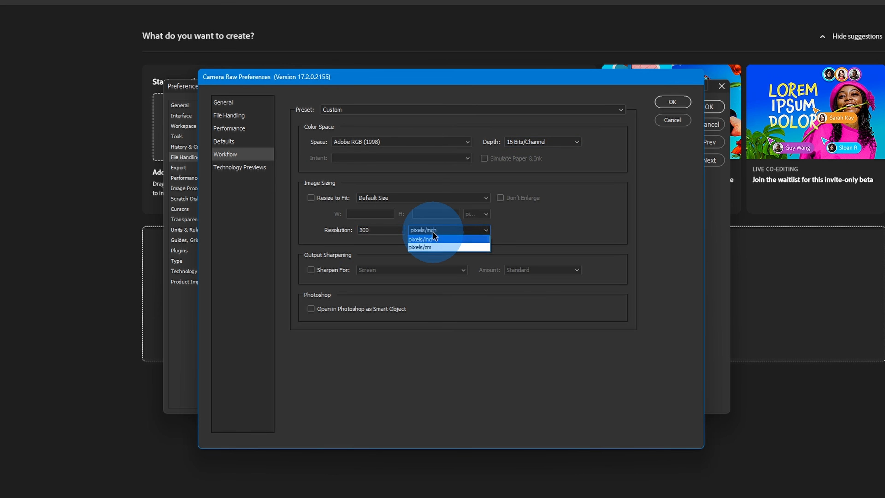
left_click(433, 239)
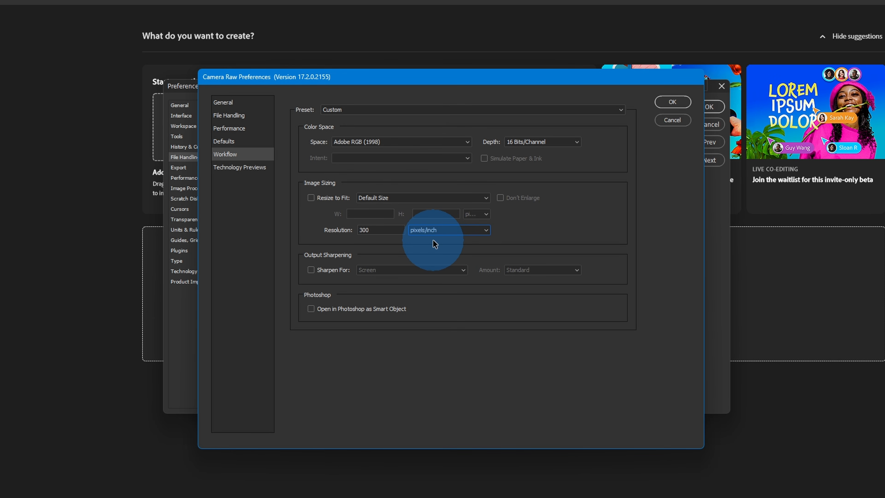
left_click(431, 230)
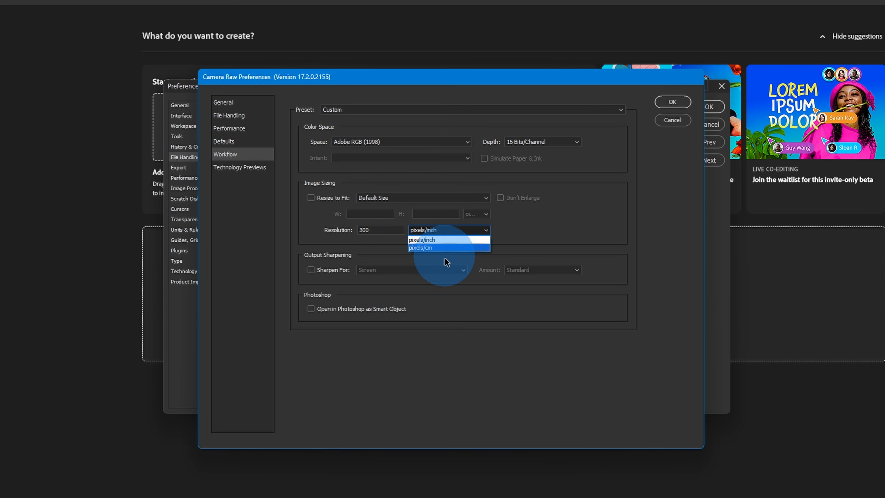
left_click(440, 239)
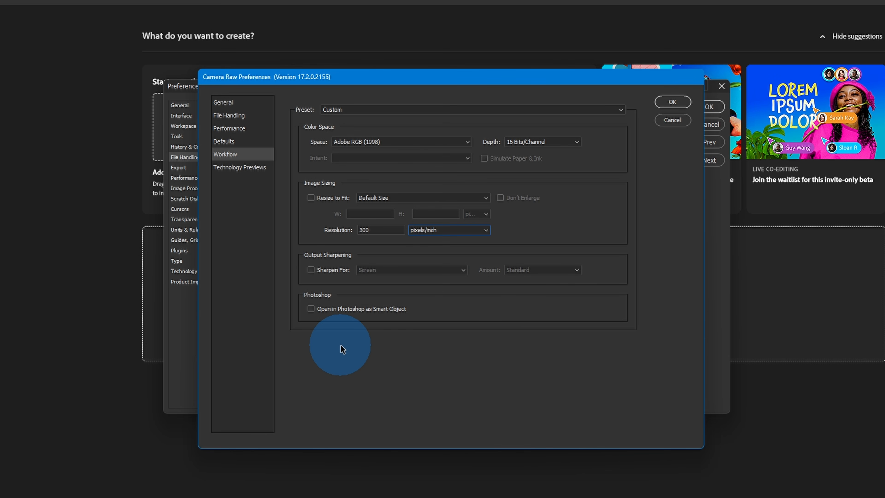
Step: Enable New AI Features and Settings Panel in the Camera Raw Technology Previews and accept the Camera Raw preferences
left_click(233, 168)
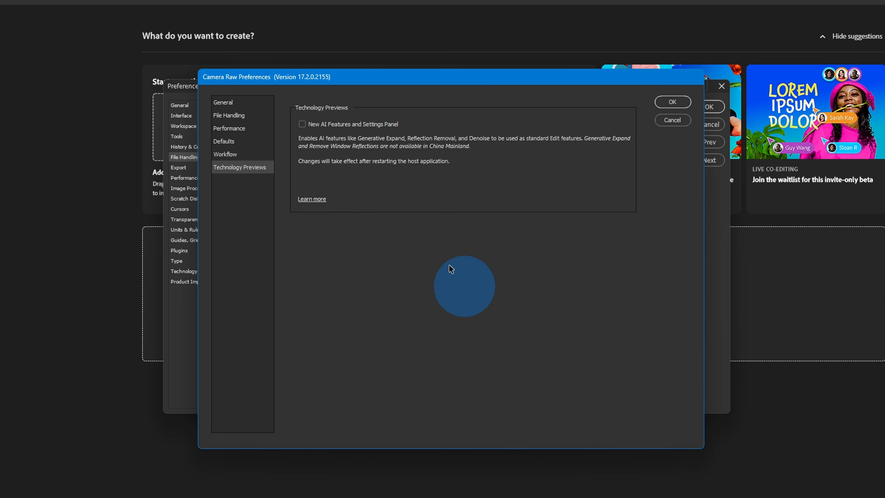
left_click(301, 124)
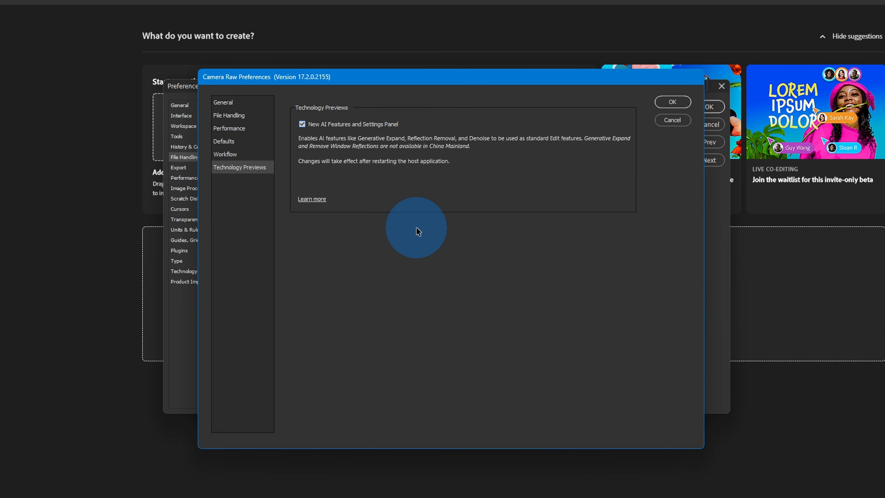
left_click(672, 102)
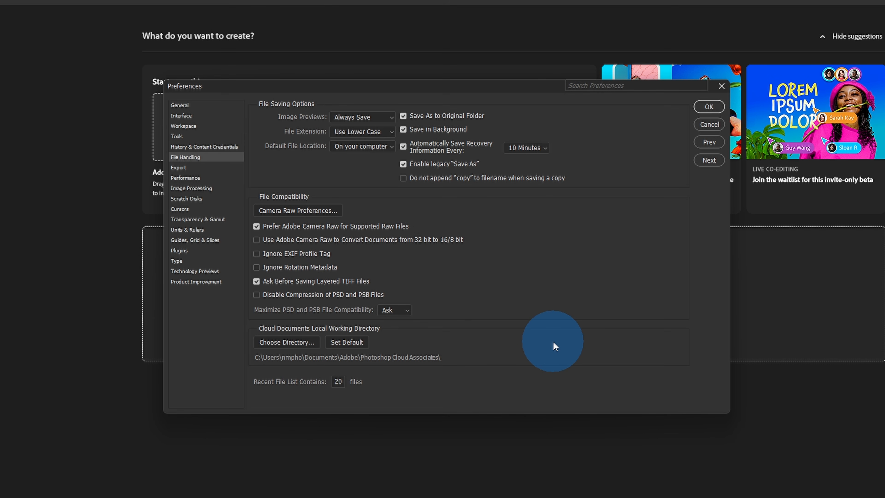
Step: Check the Export preferences, and in the Performance preferences set the memory Photoshop may use to 7268 MB (60%)
left_click(179, 168)
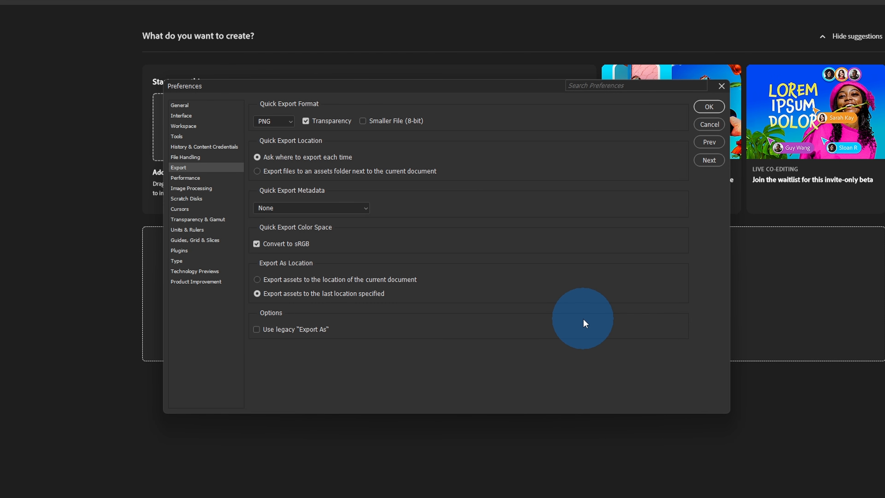
left_click(185, 177)
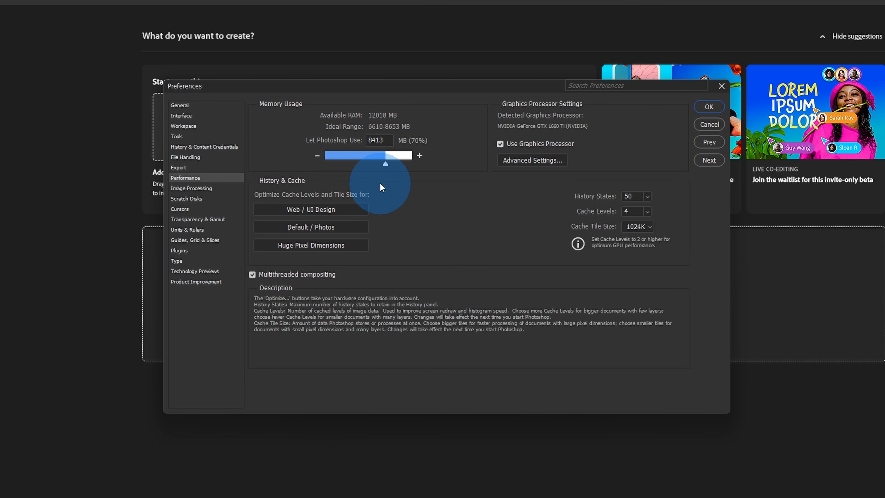
left_click(386, 164)
left_click_drag(385, 164, 378, 166)
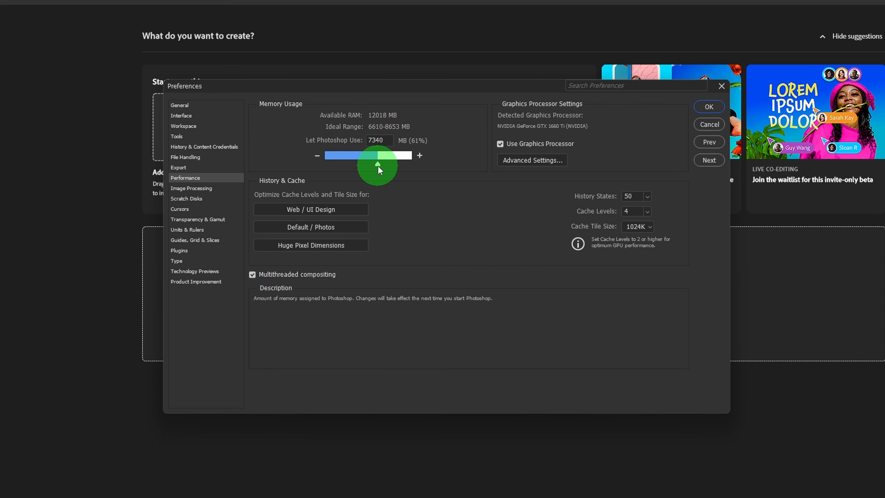
left_click_drag(378, 165, 377, 165)
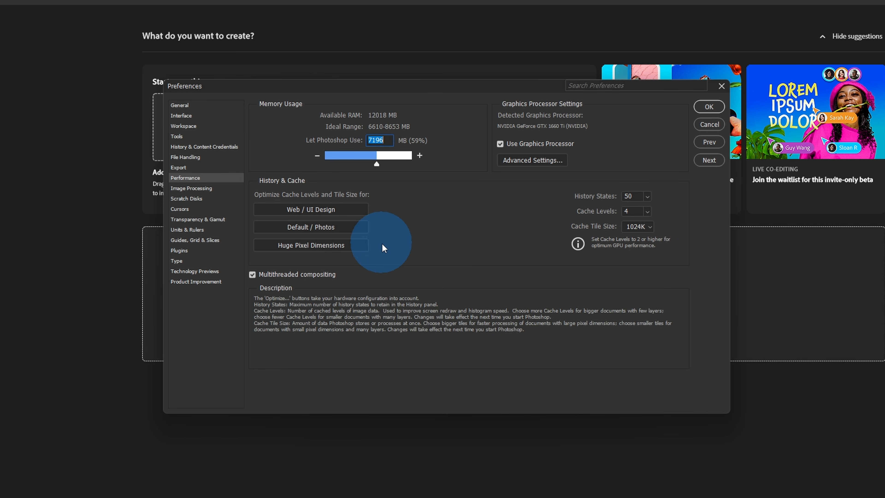
left_click_drag(376, 165, 378, 165)
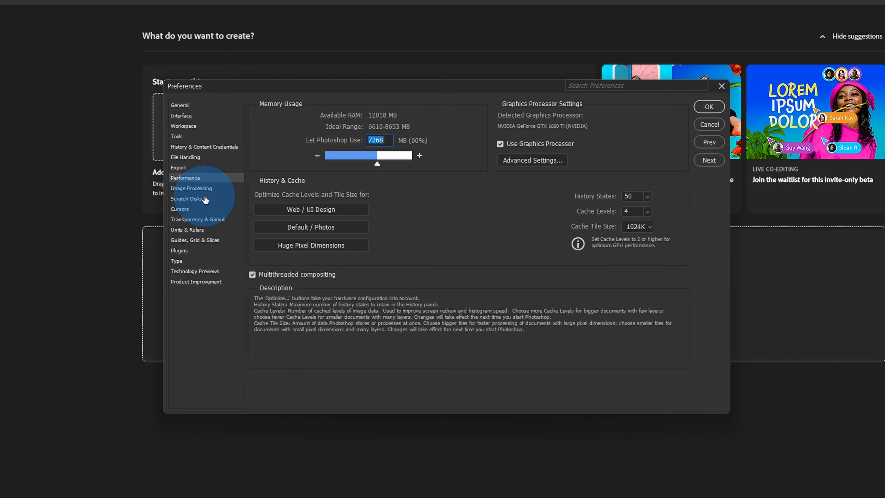
Step: Open the Image Processing preferences and look at the choices for Selections Processing
left_click(195, 188)
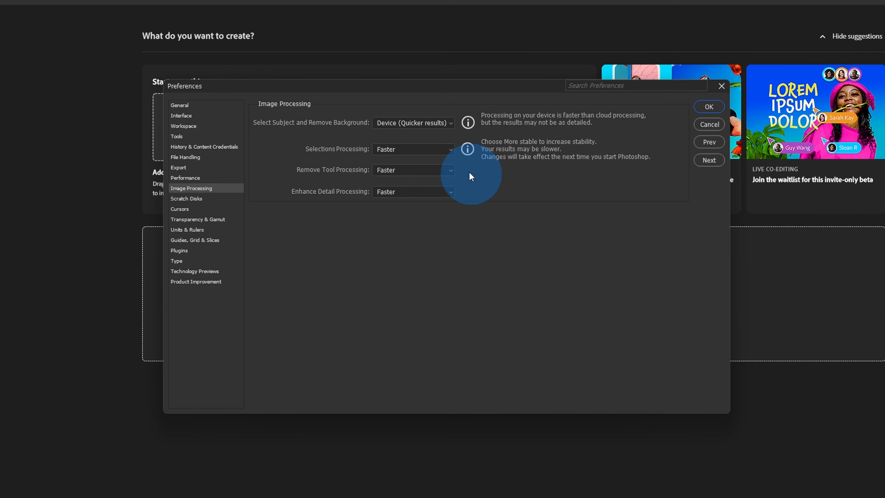
left_click(450, 149)
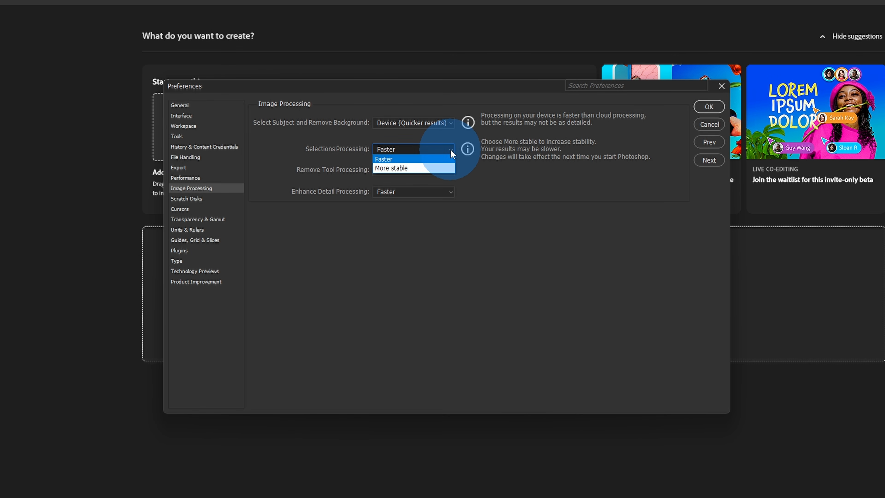
left_click(451, 153)
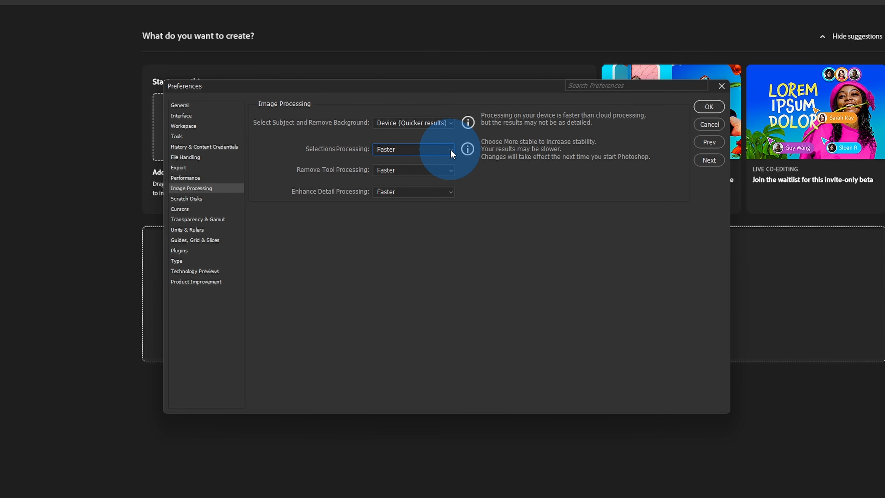
Step: Try More stable for Selections Processing, Remove Tool Processing and Enhance Detail Processing
left_click(450, 150)
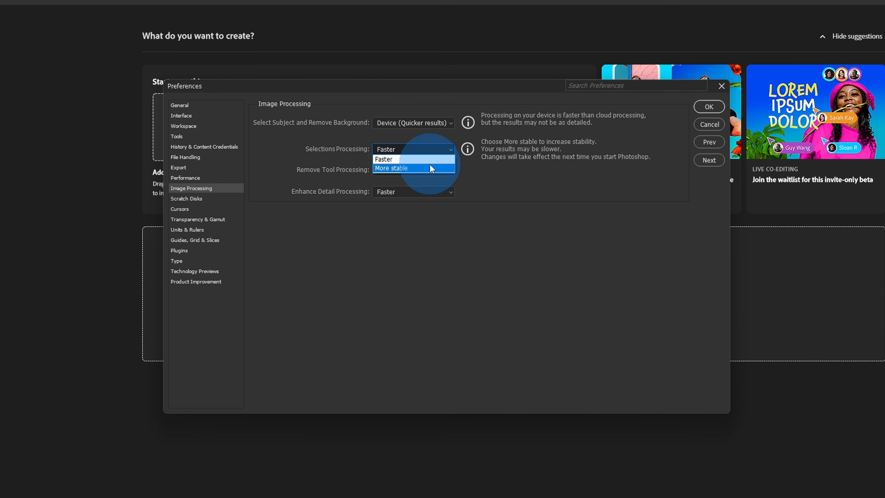
left_click(421, 166)
left_click(429, 170)
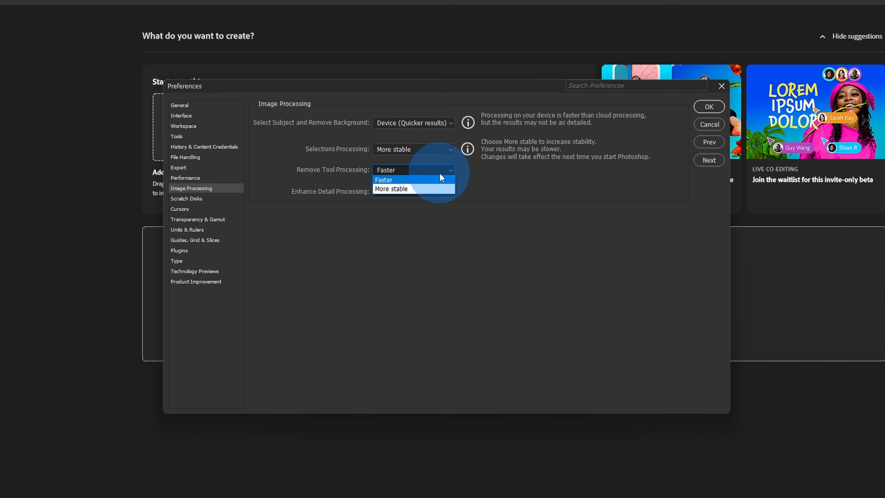
left_click(422, 191)
left_click(423, 192)
left_click(419, 210)
Step: Return Enhance Detail Processing, Remove Tool Processing and Selections Processing to Faster
left_click(423, 195)
left_click(419, 202)
left_click(423, 170)
left_click(415, 180)
left_click(427, 150)
left_click(421, 158)
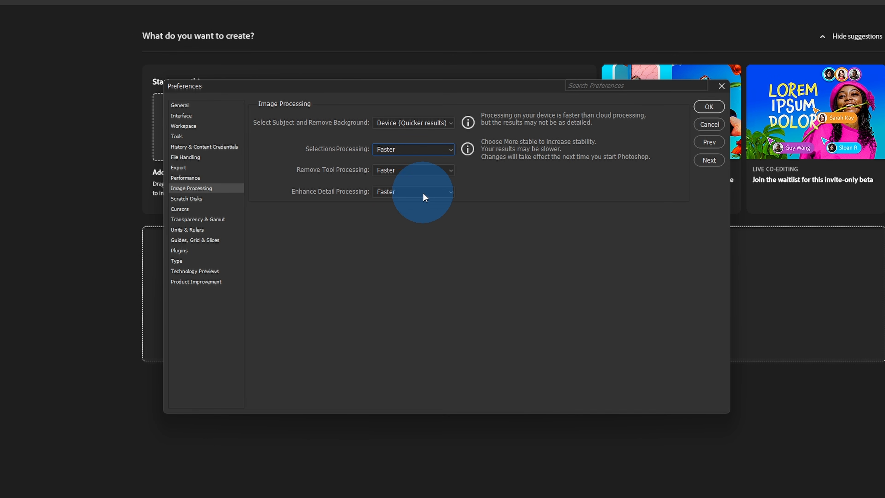
Step: Set Selections Processing, Remove Tool Processing and Enhance Detail Processing to More stable
left_click(452, 149)
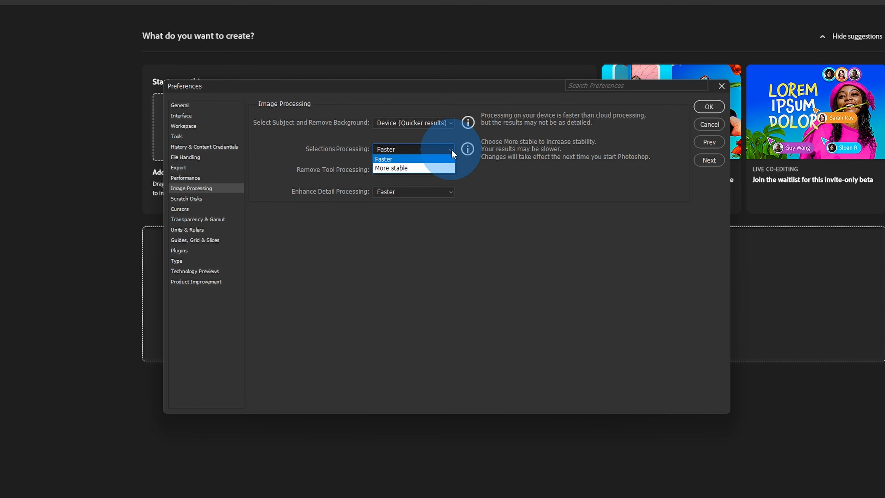
left_click(417, 168)
left_click(418, 168)
left_click(411, 187)
left_click(411, 191)
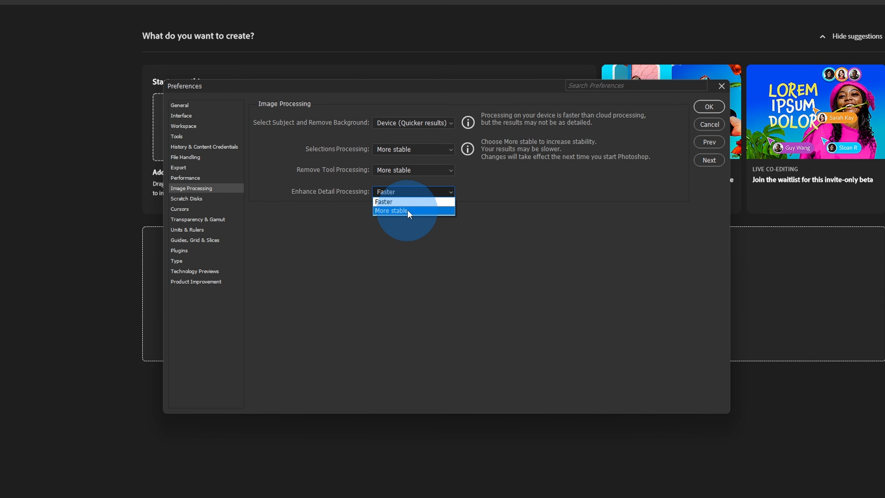
left_click(407, 210)
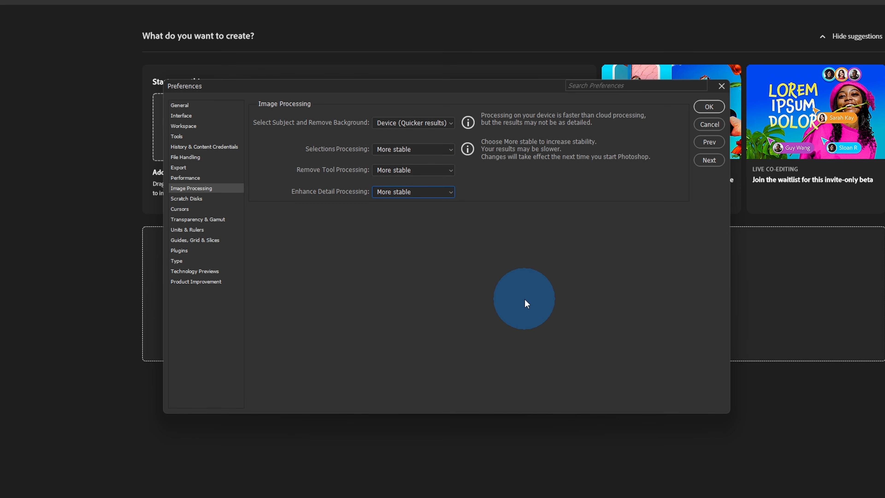
Step: Switch Selections Processing, Remove Tool Processing and Enhance Detail Processing back to Faster
left_click(450, 149)
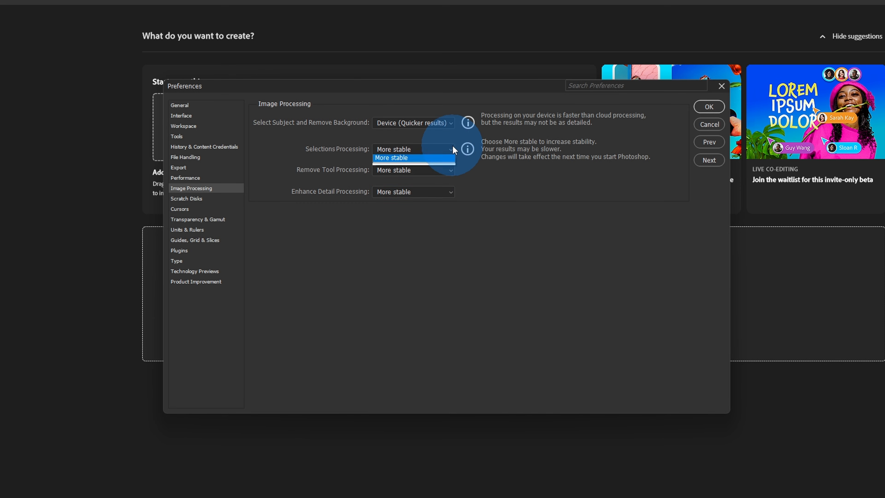
left_click(429, 159)
left_click(430, 174)
left_click(427, 180)
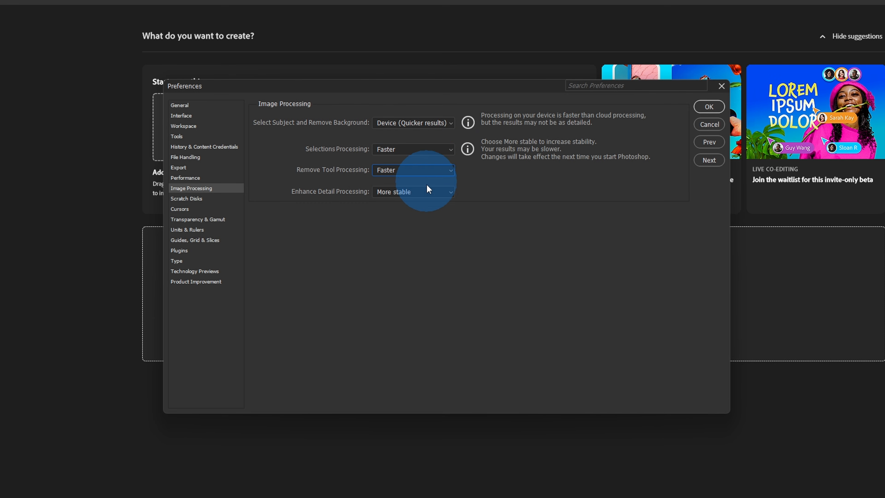
left_click(424, 192)
left_click(425, 200)
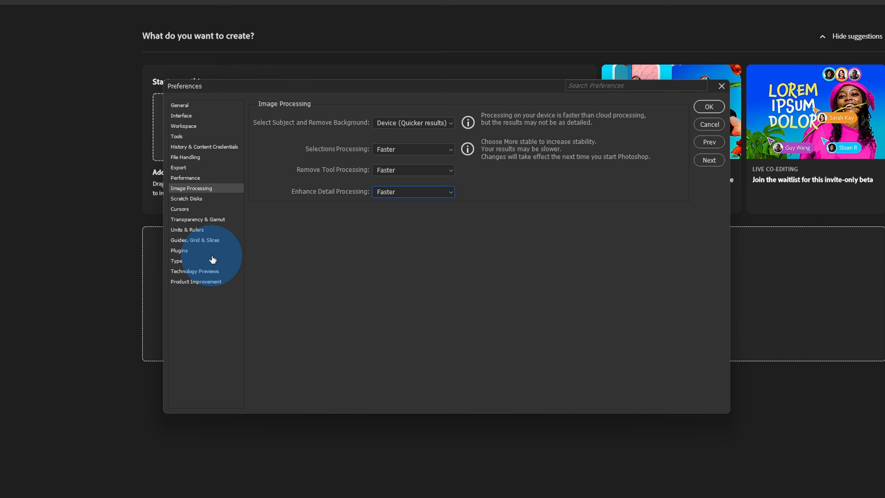
Step: In the Technology Previews preferences, disable Precise previews for 16-bit documents, Precise color management for HDR display and Enable Content-Aware Tracing Tool
left_click(200, 271)
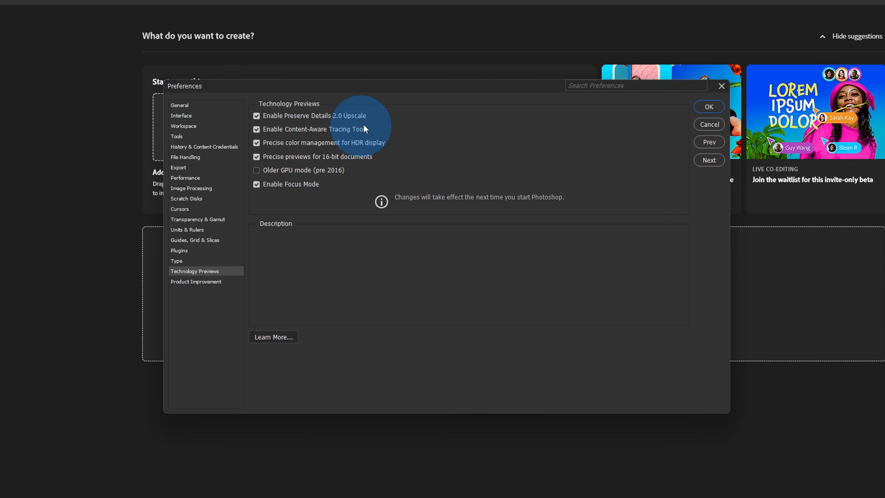
mouse_move(362, 118)
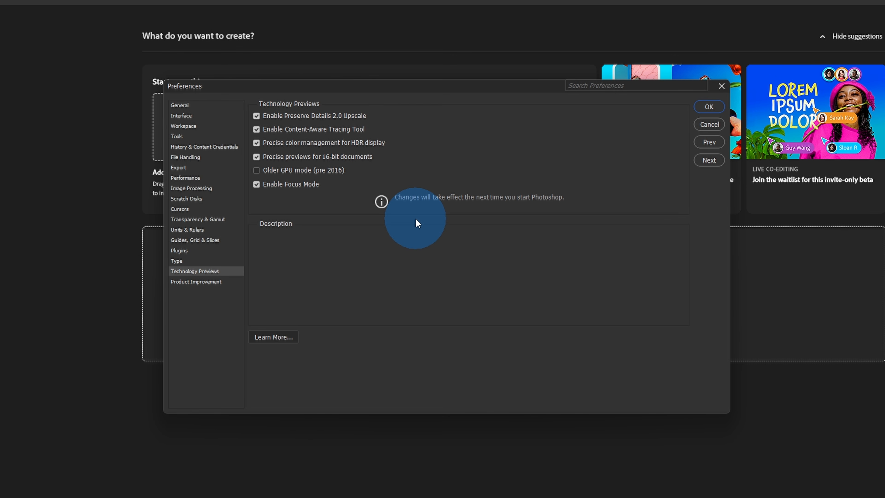
mouse_move(299, 159)
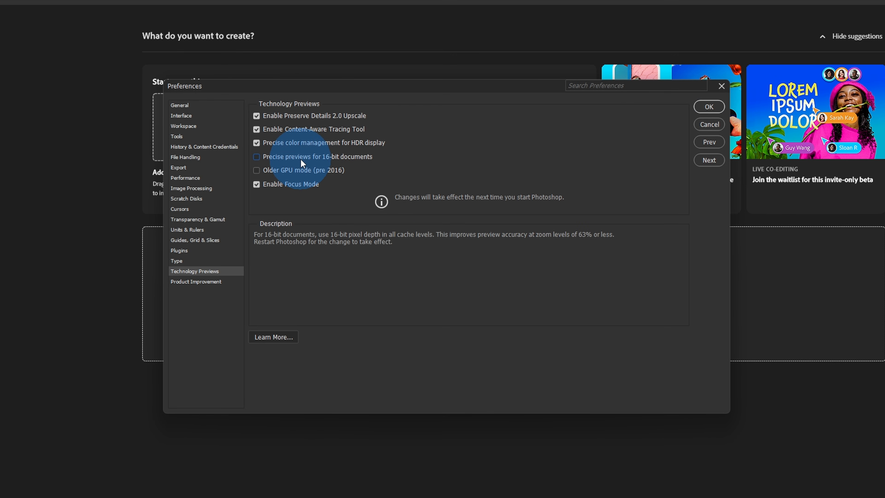
left_click(300, 159)
left_click(299, 144)
left_click(299, 130)
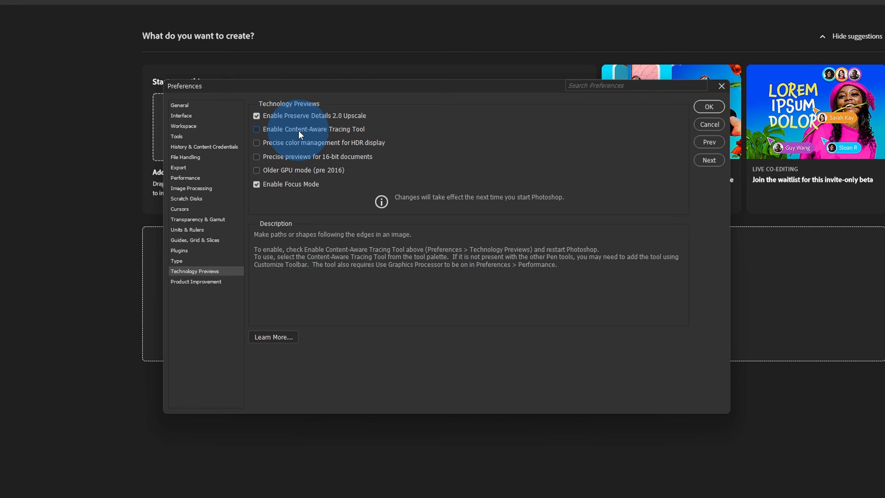
mouse_move(271, 179)
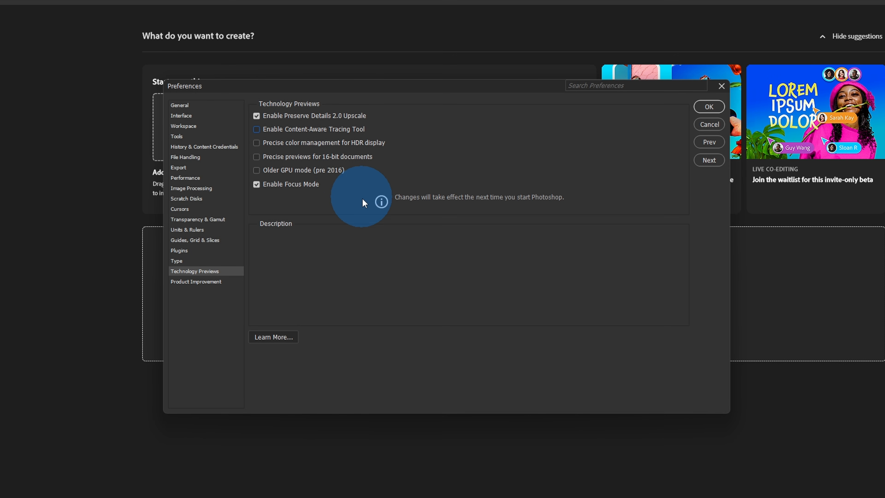
Step: In the Product Improvement preferences, keep participation in the Photoshop Improvement Program off and accept all preference changes
left_click(197, 282)
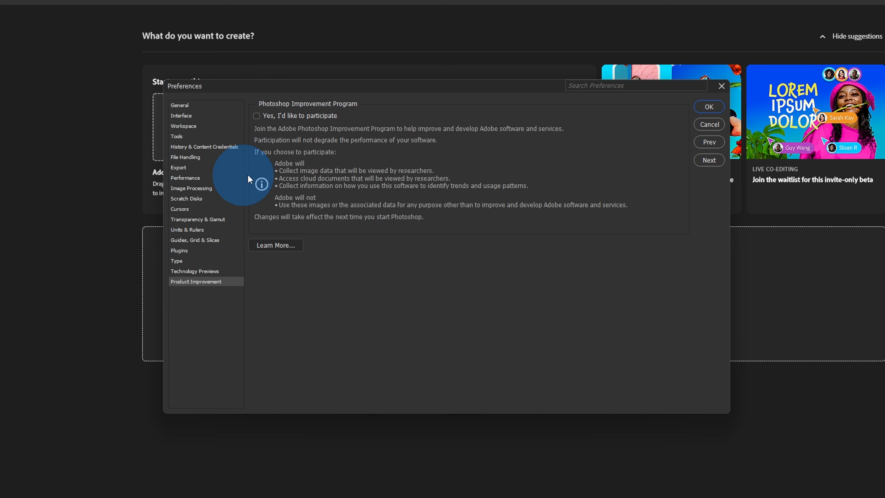
left_click(257, 116)
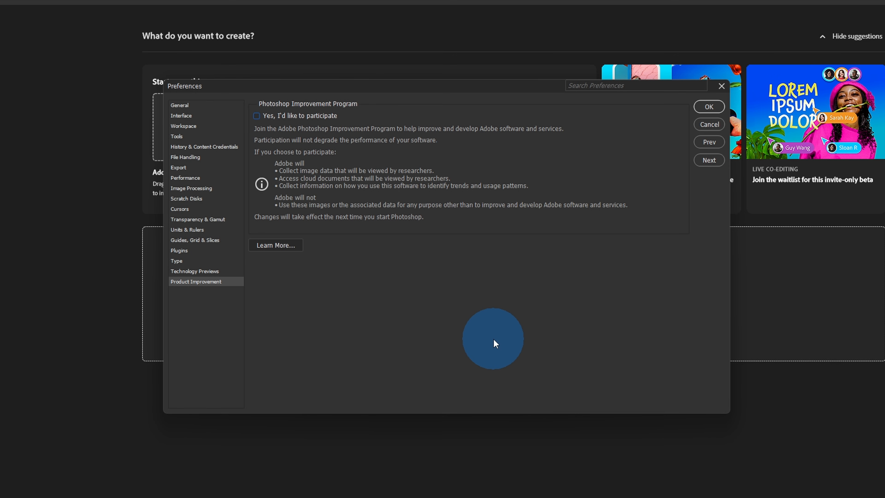
left_click(709, 107)
left_click(501, 390)
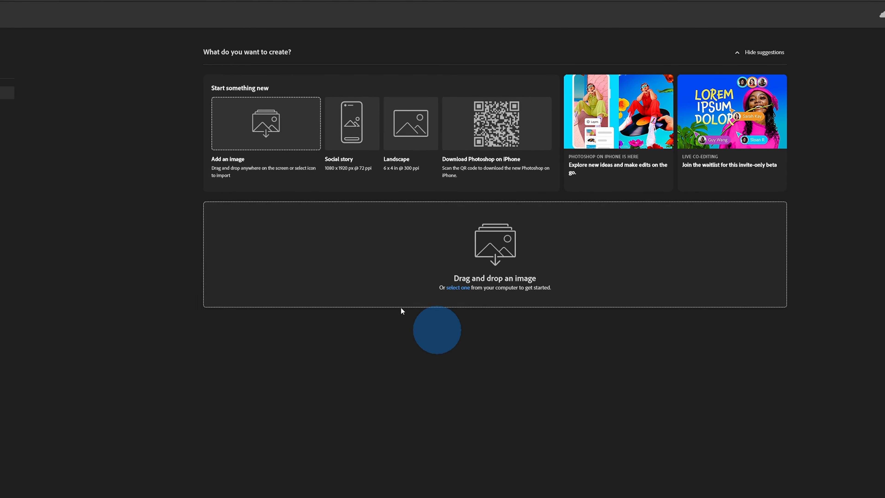
Step: Exit Photoshop so the new preferences take effect at the next start
left_click(0, 7)
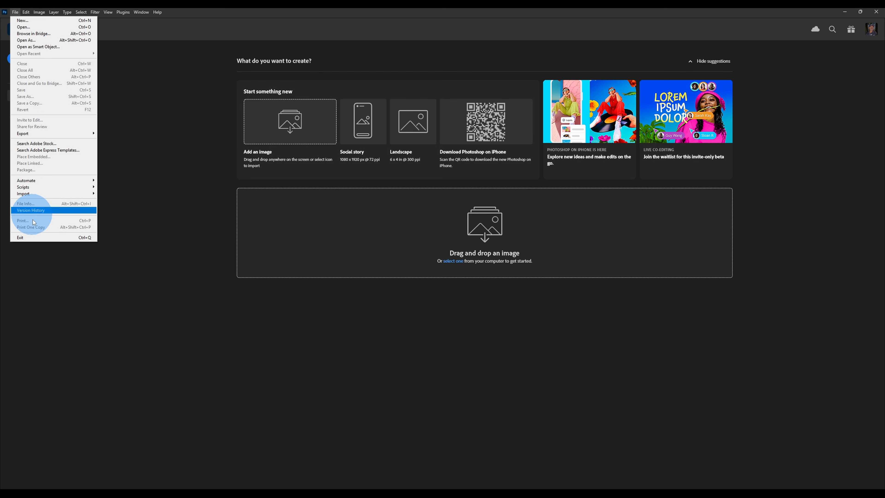
left_click(29, 241)
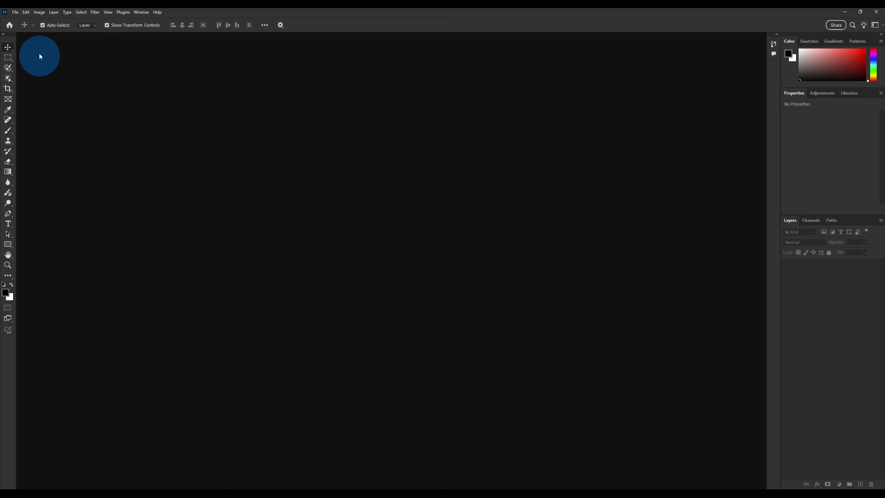
Step: Open the raw photo _MG_7564.CR2 through Camera Raw as a Photoshop document and close it without saving
left_click(15, 12)
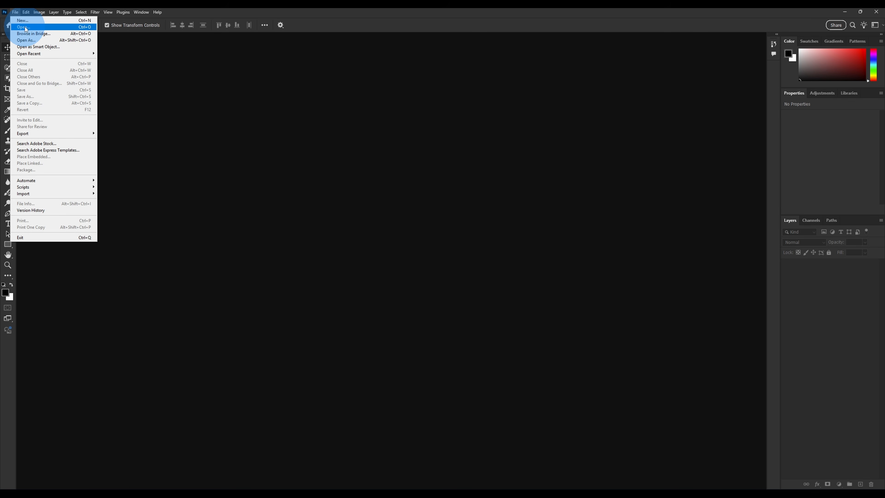
left_click(26, 30)
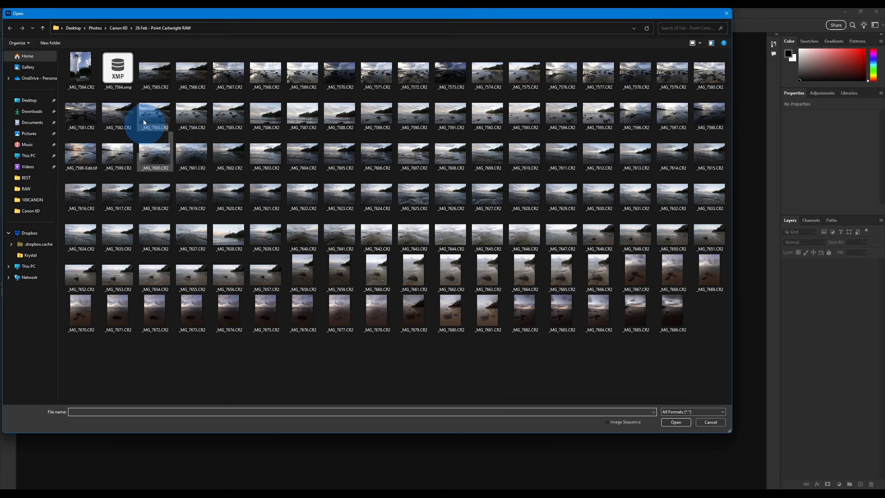
left_click(95, 66)
left_click(676, 421)
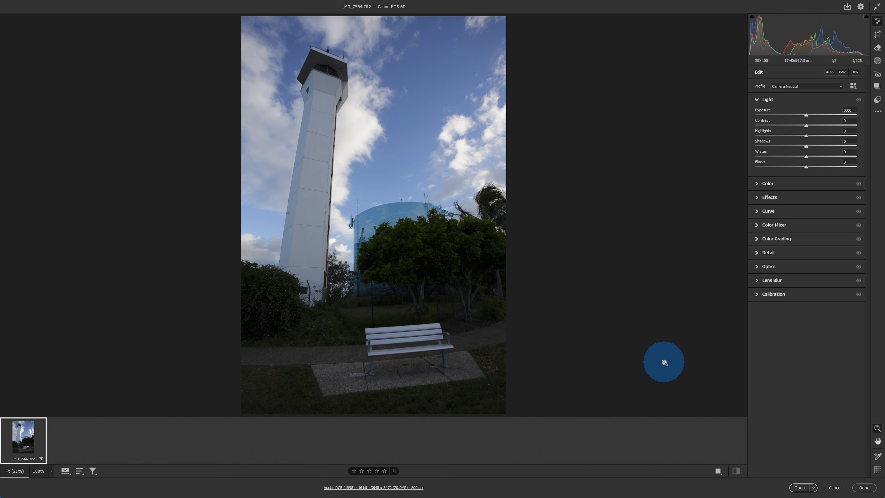
left_click(799, 487)
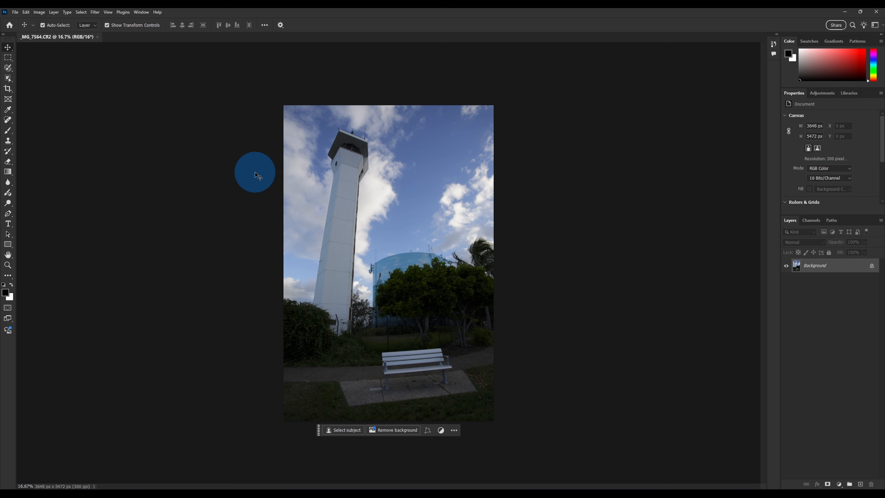
left_click(97, 37)
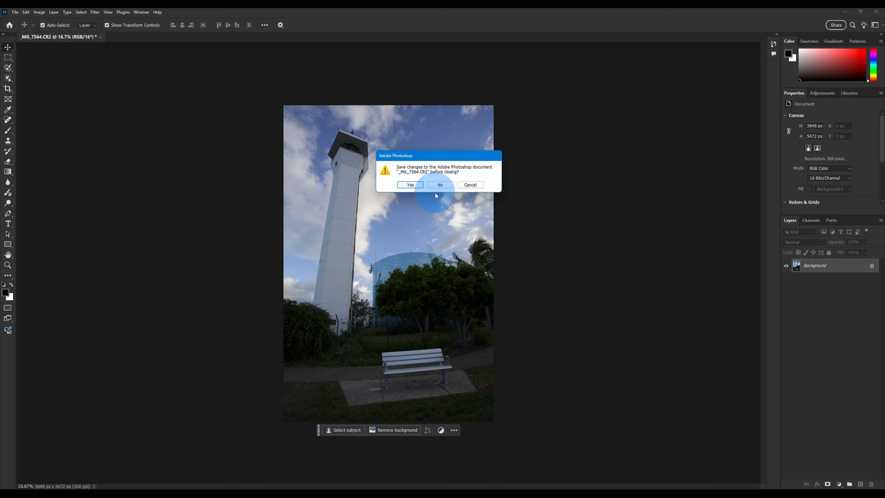
left_click(439, 185)
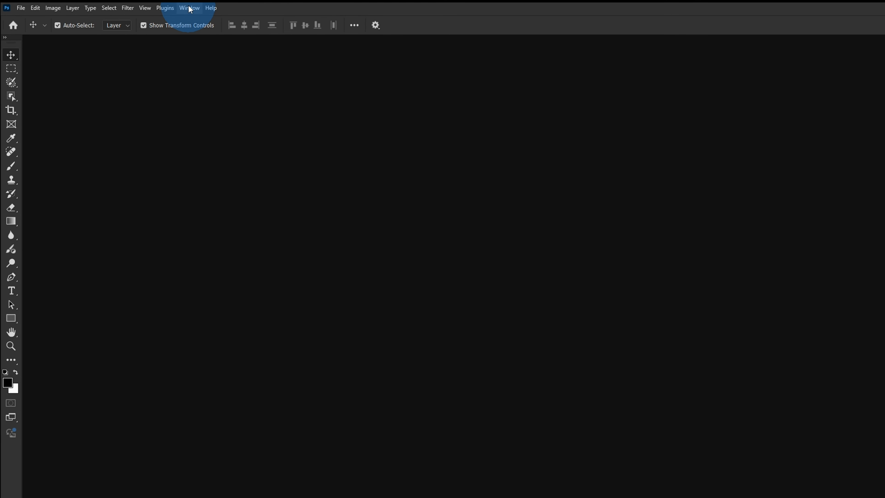
Step: Switch the workspace from Essentials to Photography
left_click(163, 10)
mouse_move(220, 29)
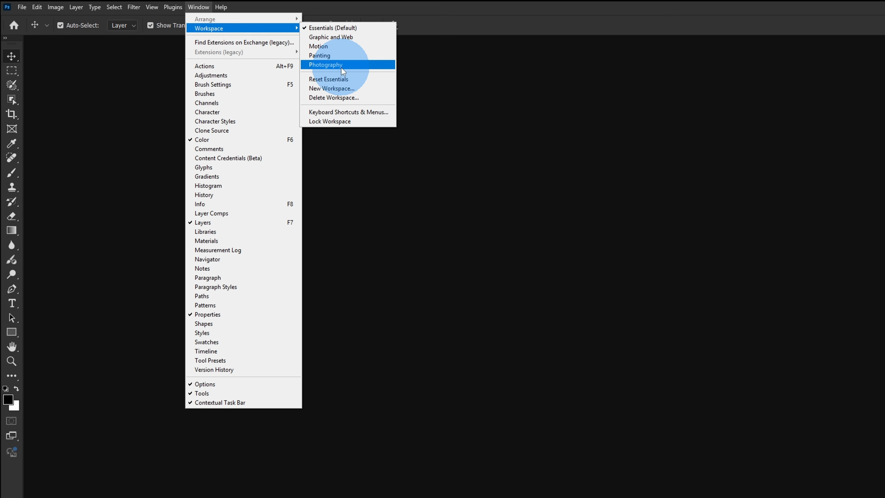
left_click(350, 65)
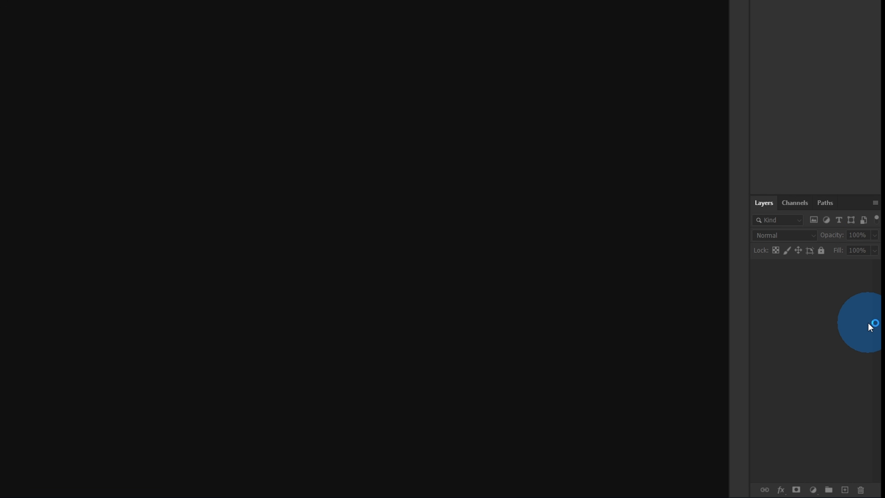
Step: Set the thumbnail size in the Layers Panel Options to the largest choice and accept the options
left_click(875, 202)
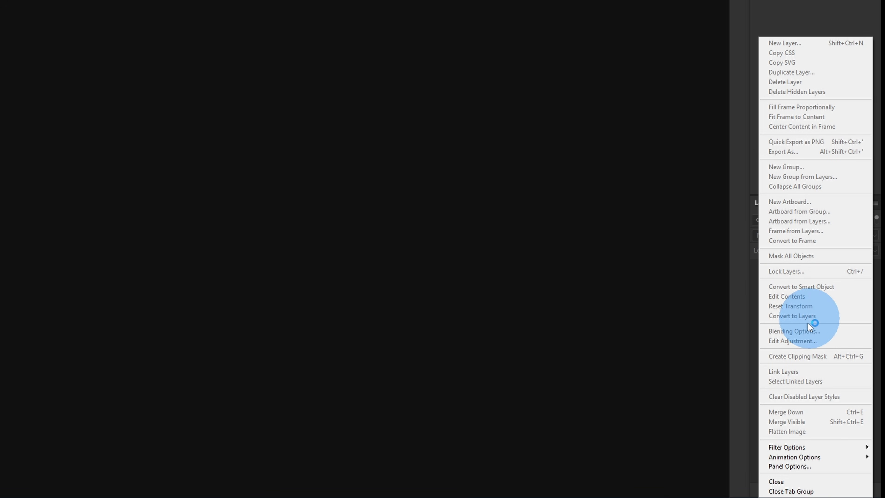
left_click(824, 466)
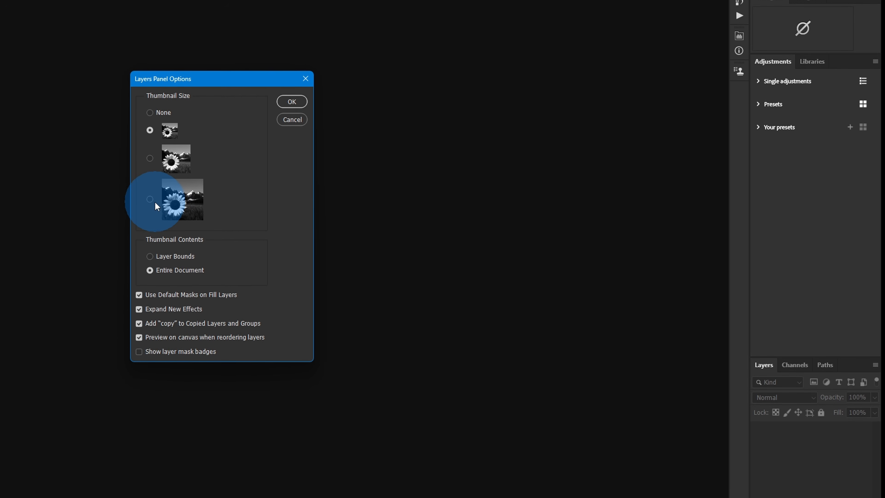
left_click(150, 103)
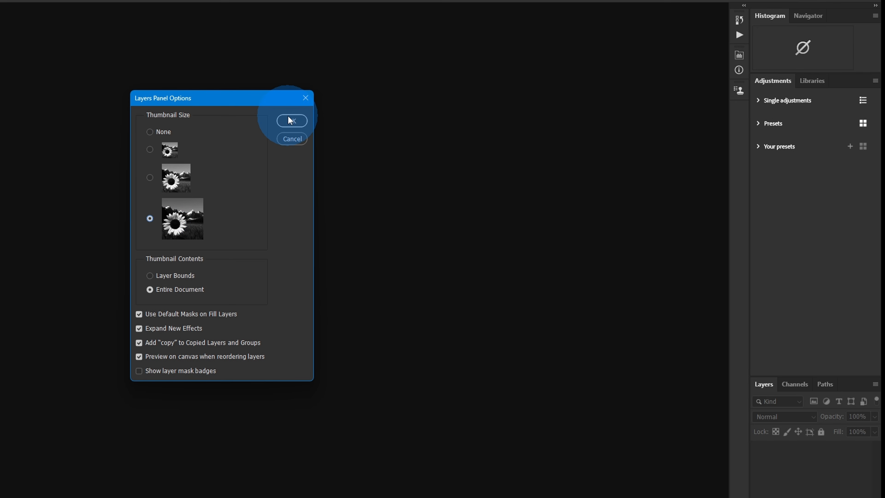
left_click(318, 120)
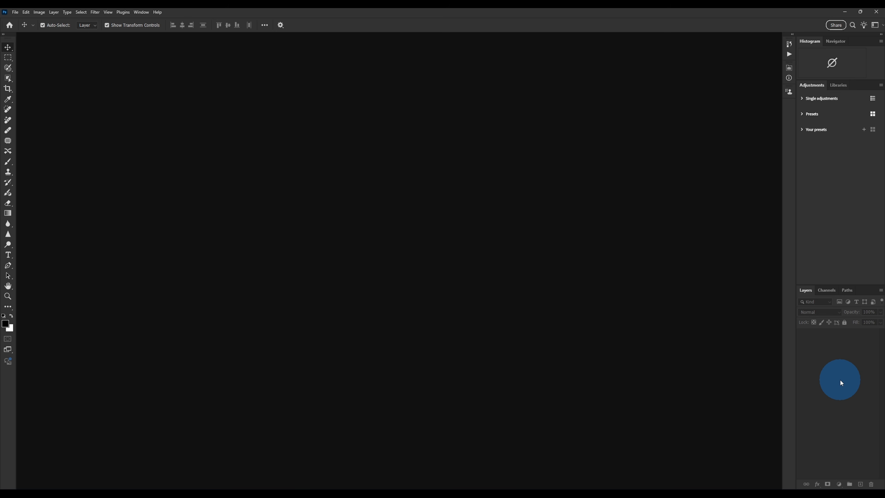
left_click(840, 380)
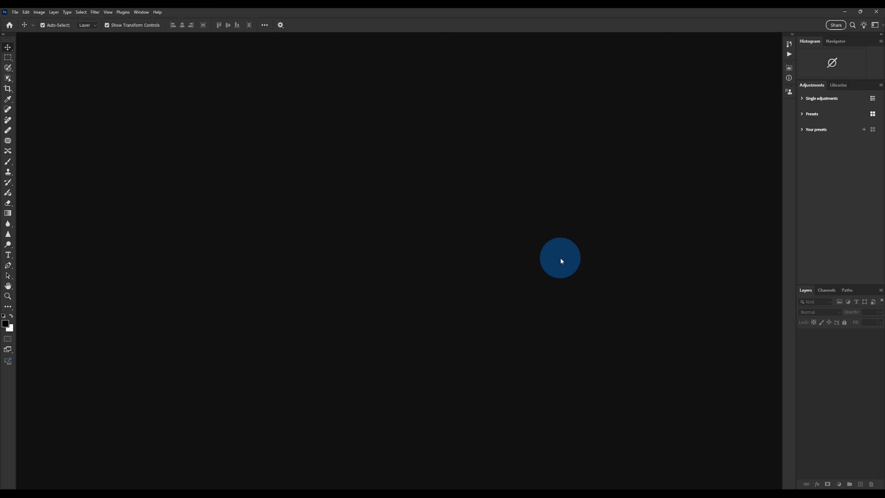
Step: Check the list of available workspaces and keep Photography selected
left_click(141, 13)
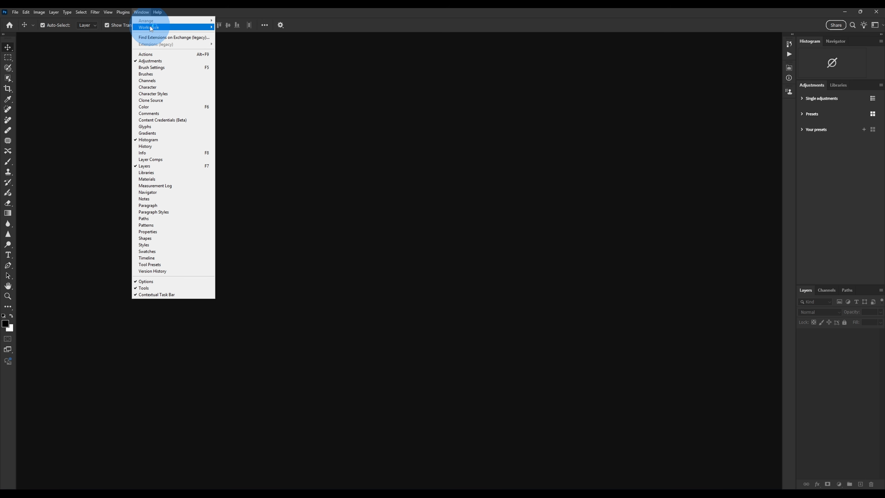
mouse_move(154, 27)
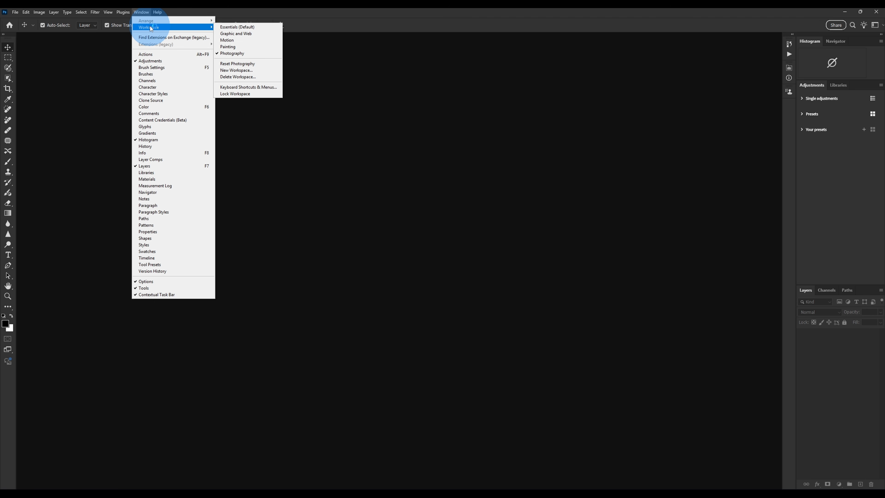
left_click(249, 53)
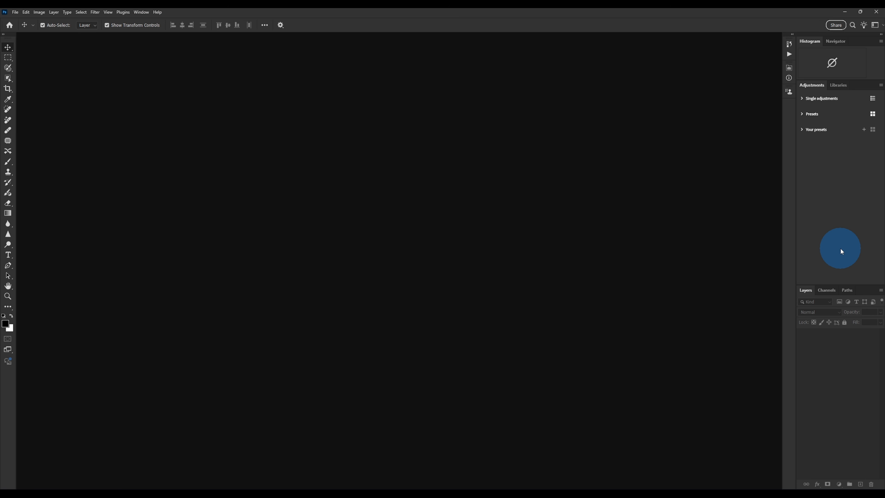